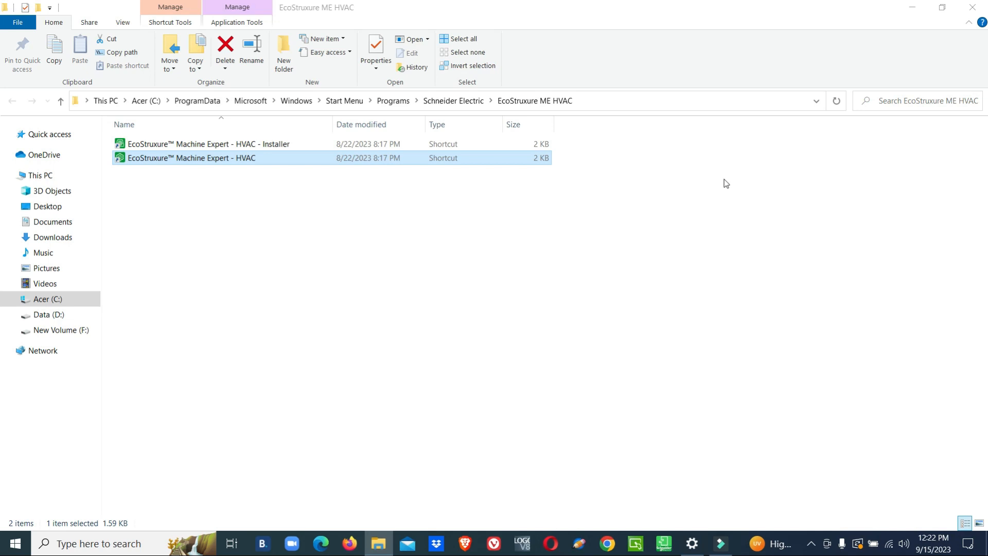
Step: Open EcoStruxure Machine Expert - HVAC and create a project named PRO1 for the M172 07-18 I/Os controller, closing the build output
double_click(189, 158)
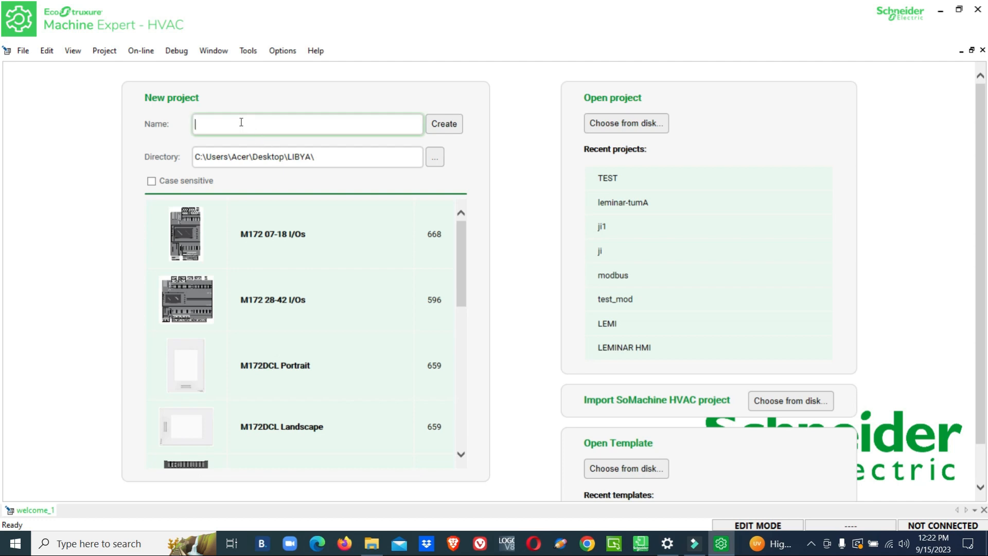
left_click(241, 235)
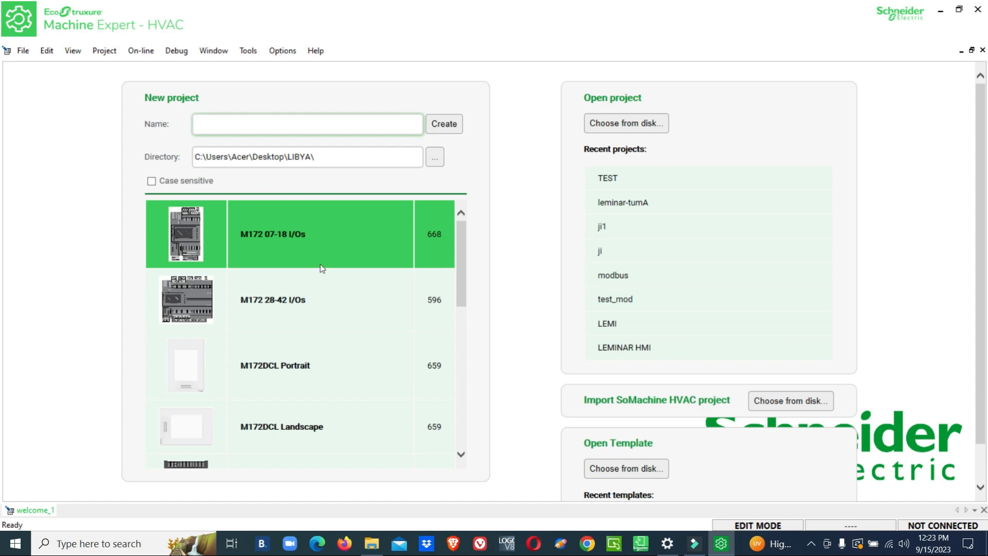
left_click(286, 303)
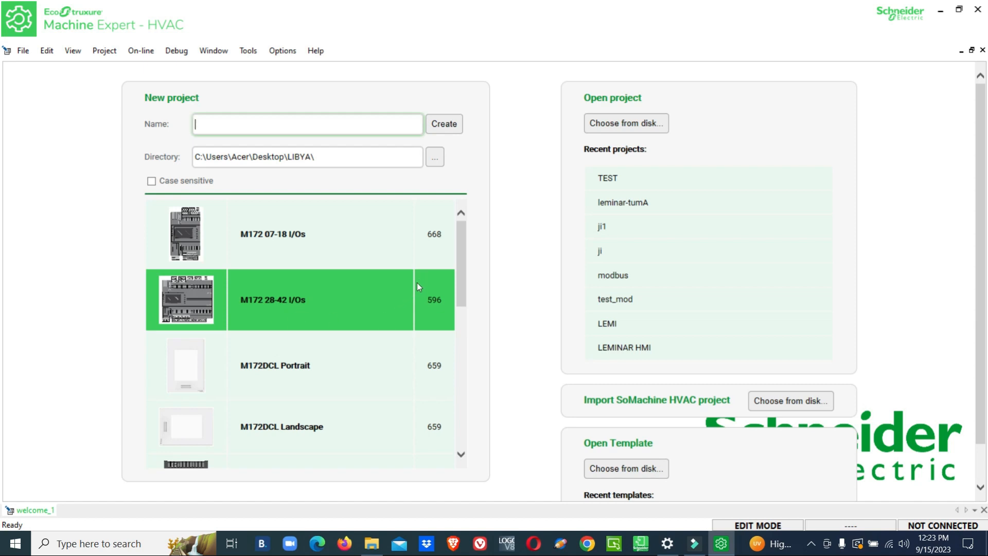
left_click(274, 254)
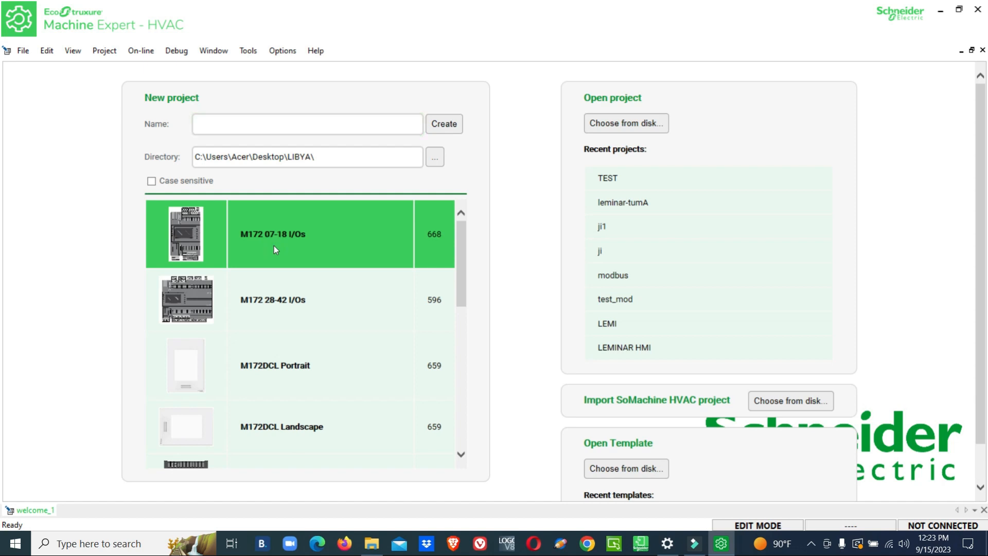
left_click(231, 121)
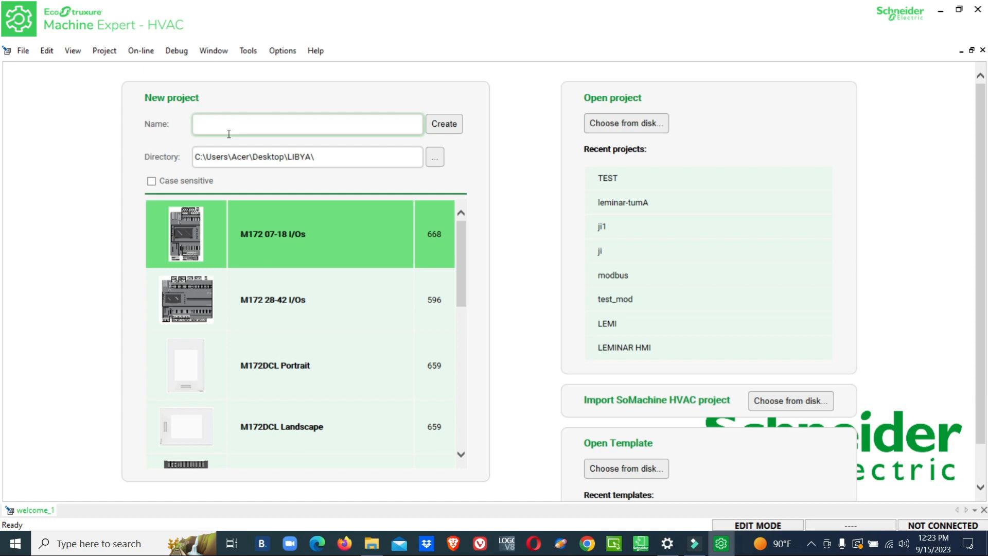
type("PRO1")
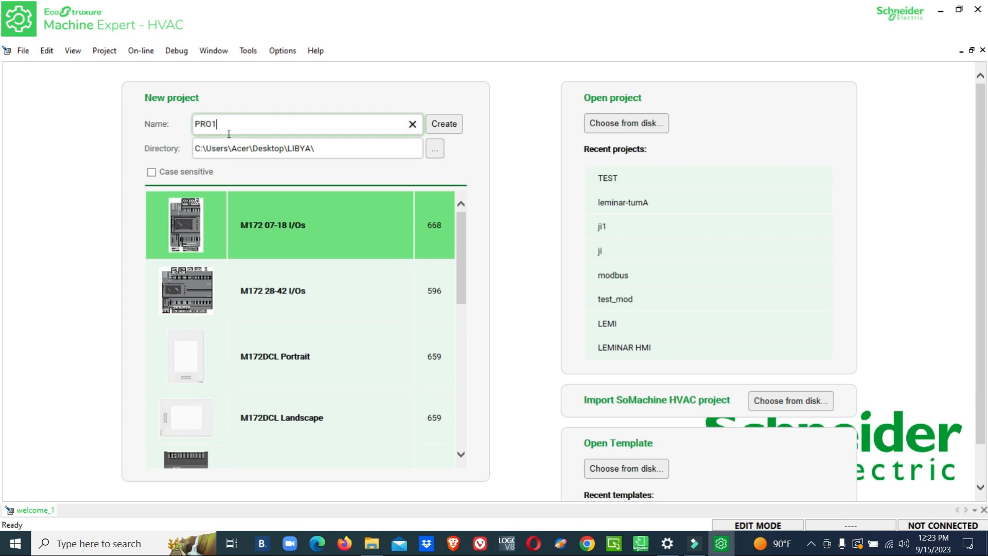
left_click(456, 126)
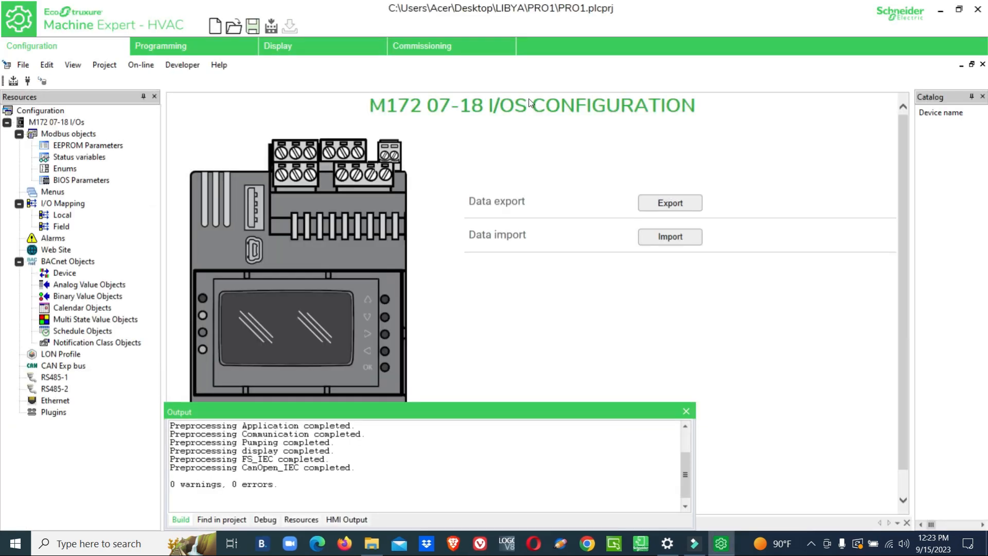
left_click(686, 411)
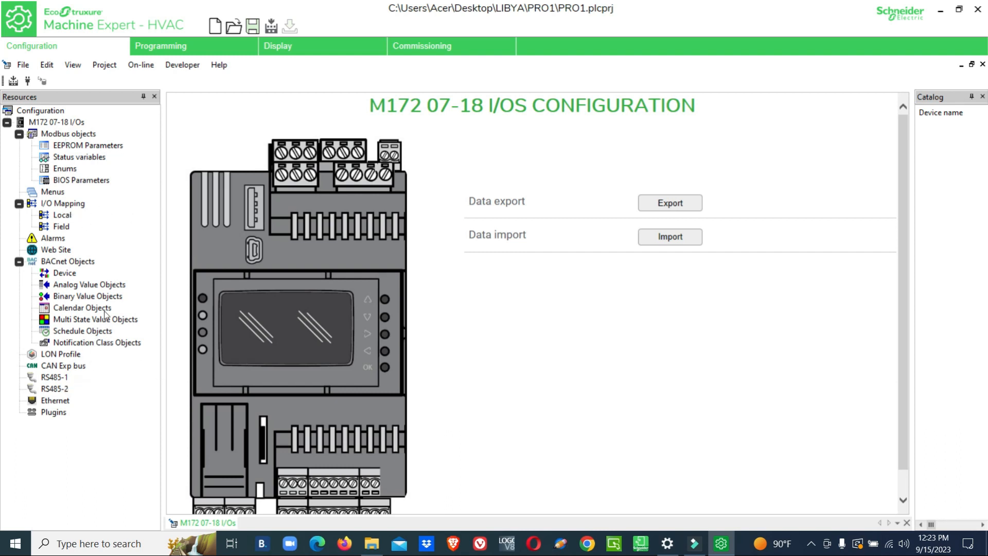
Step: Look over the Programming, Display and Commissioning workspaces, then return to Configuration
left_click(158, 44)
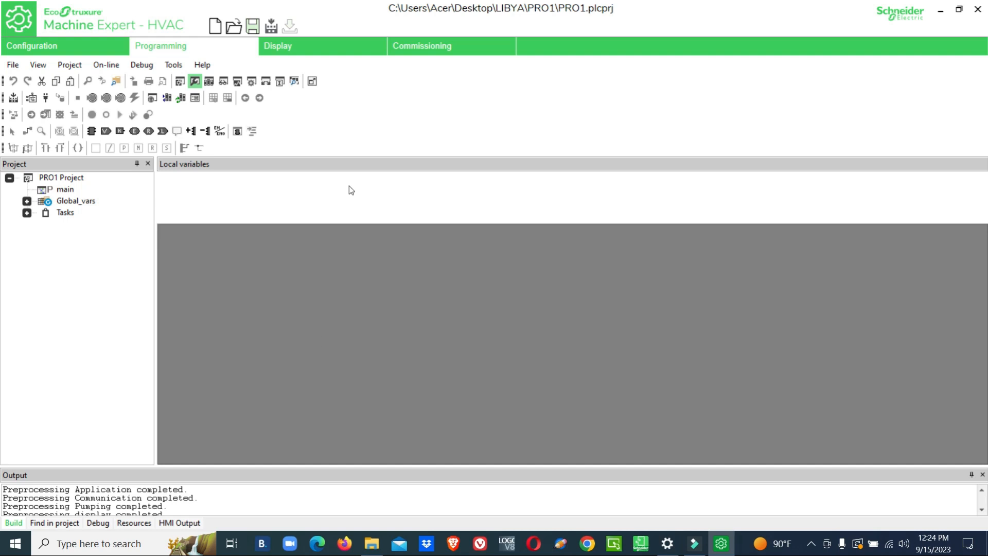
left_click(313, 47)
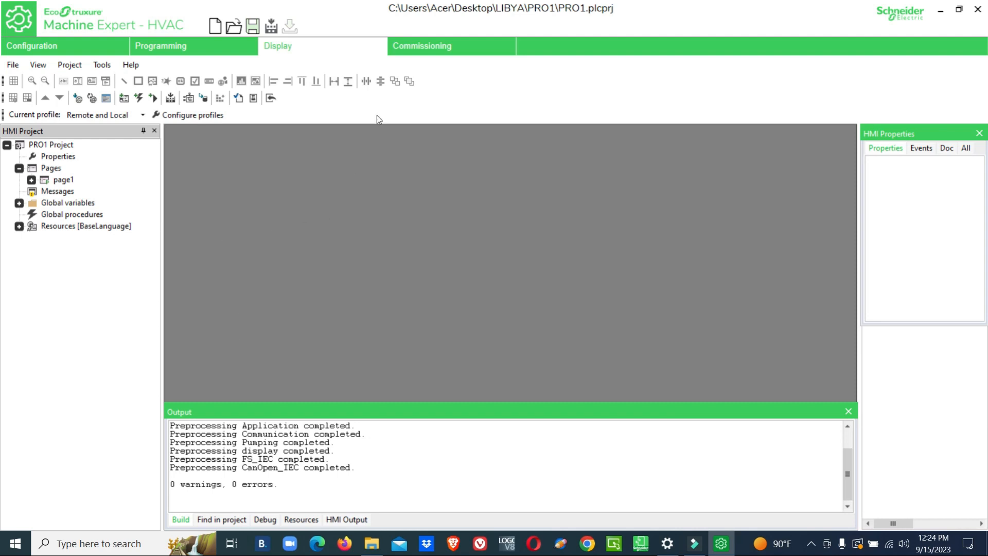
left_click(426, 46)
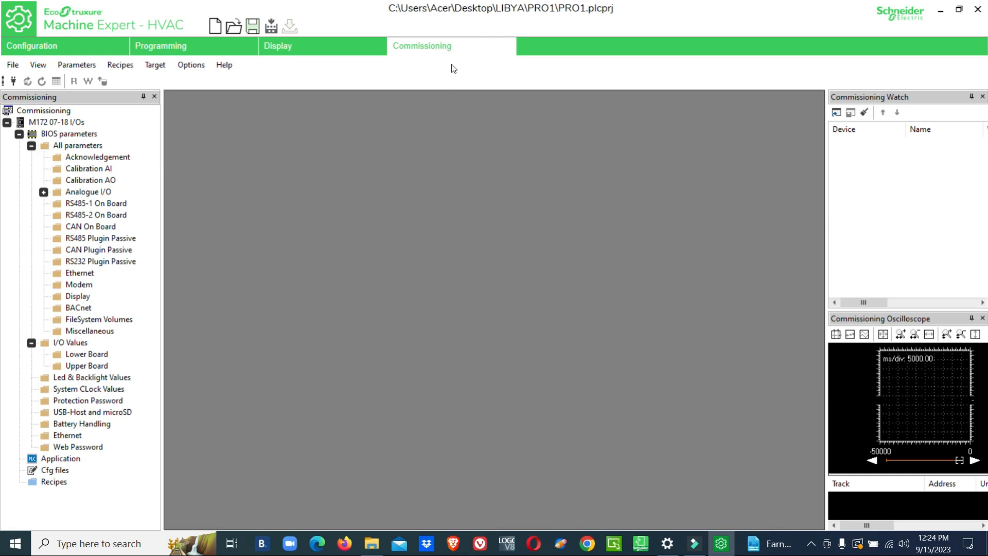
left_click(62, 38)
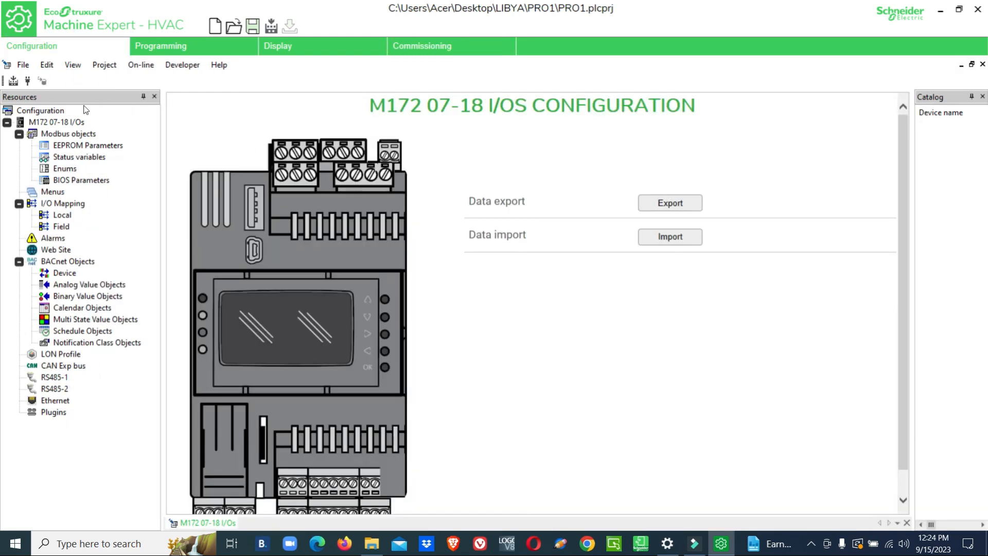
Step: View the data categories available for export from the M172 07-18 I/Os controller, and close the list without exporting
left_click(62, 124)
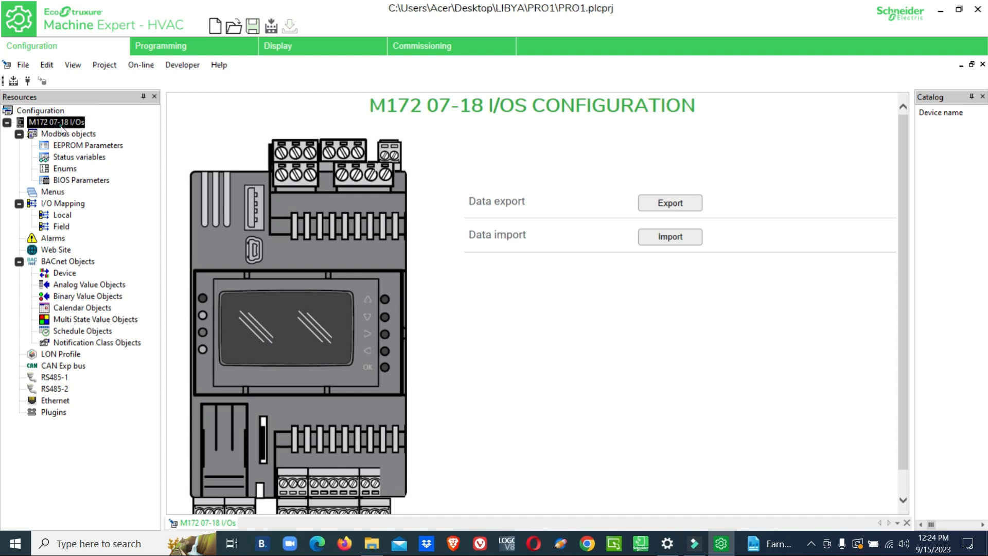
left_click(678, 210)
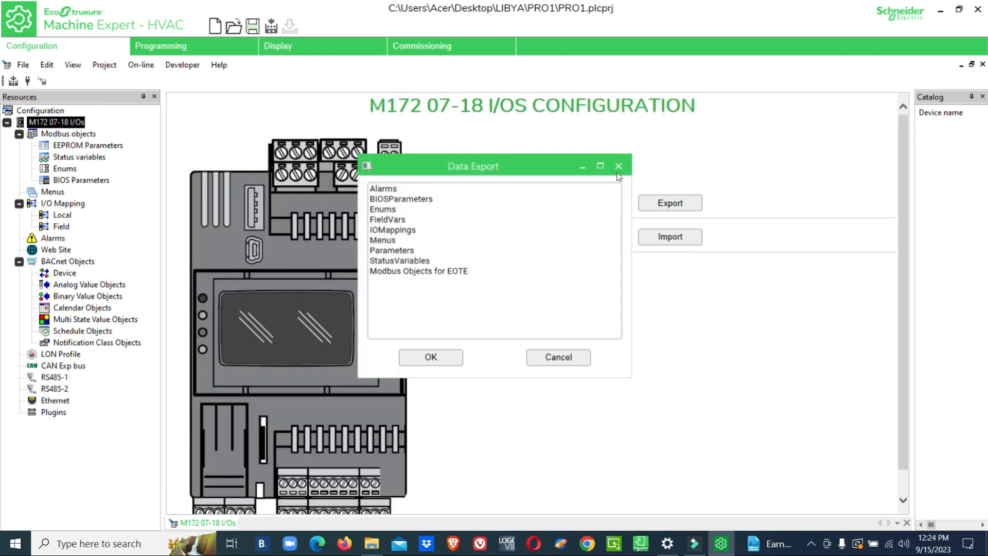
key("Return")
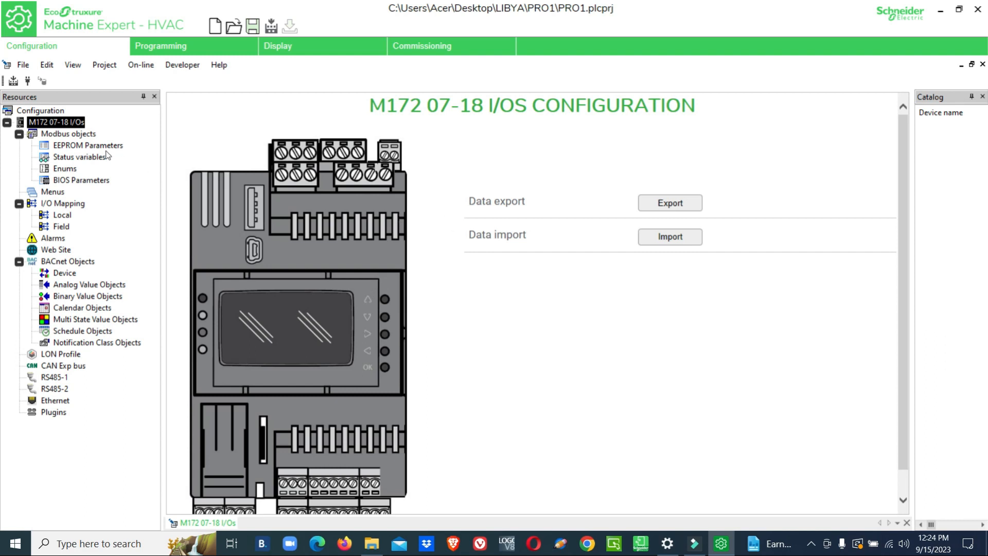
Step: Review the controller's BIOS parameters table and its local I/O mapping
double_click(82, 181)
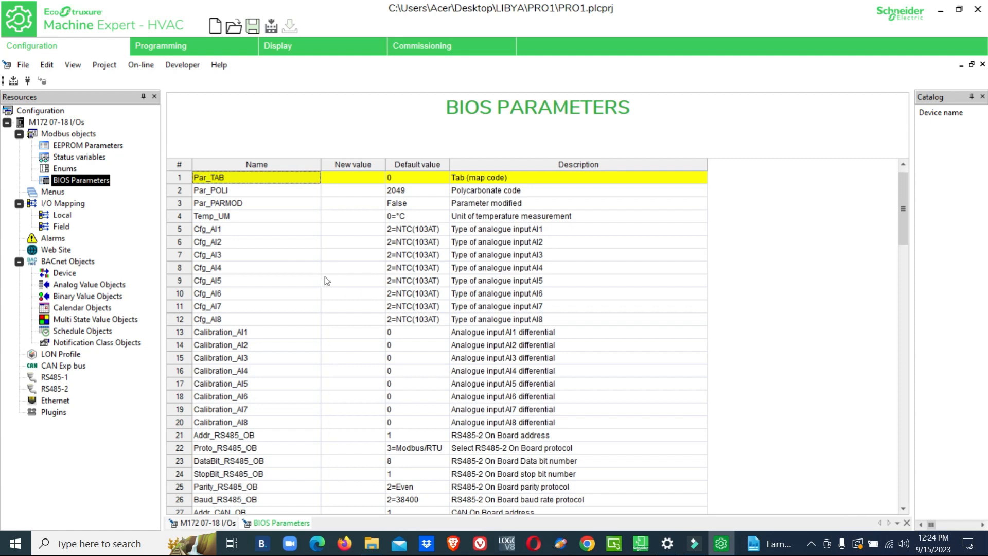
scroll(322, 279, "down", 2)
scroll(370, 288, "up", 2)
left_click(62, 216)
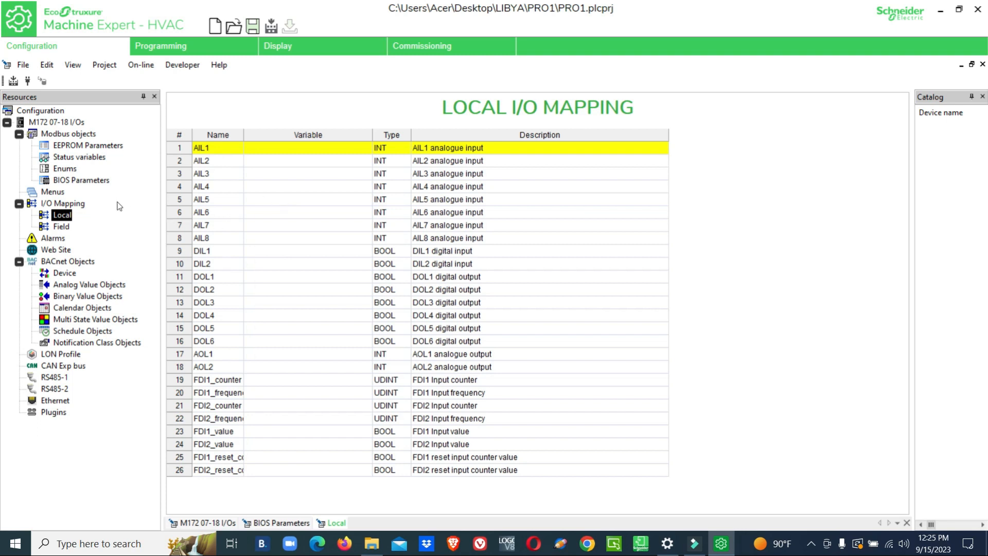
Step: In the BIOS parameters, set the new value of analogue input types Cfg_AI1 and Cfg_AI2 to 3=4÷20mA
left_click(95, 182)
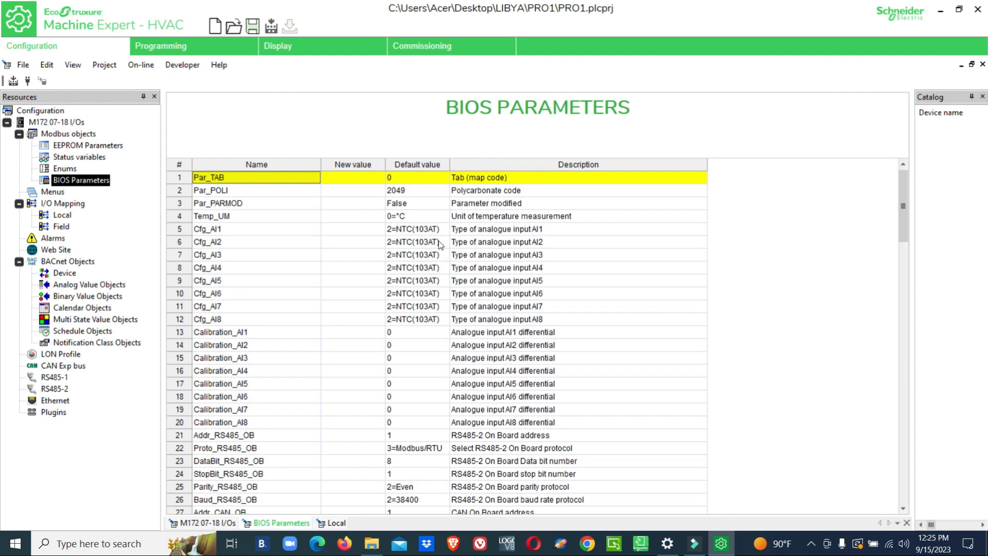
left_click(354, 230)
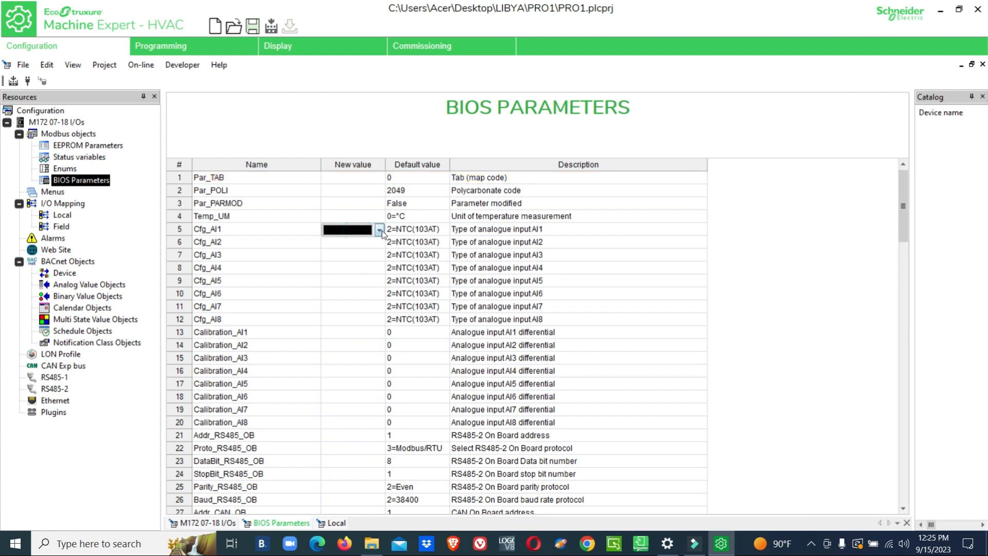
left_click(380, 232)
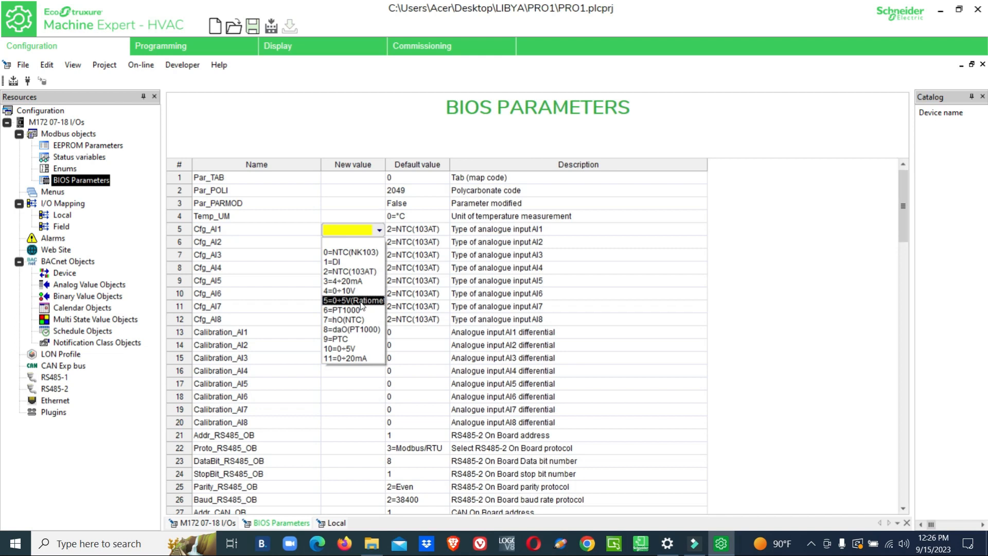
left_click(342, 282)
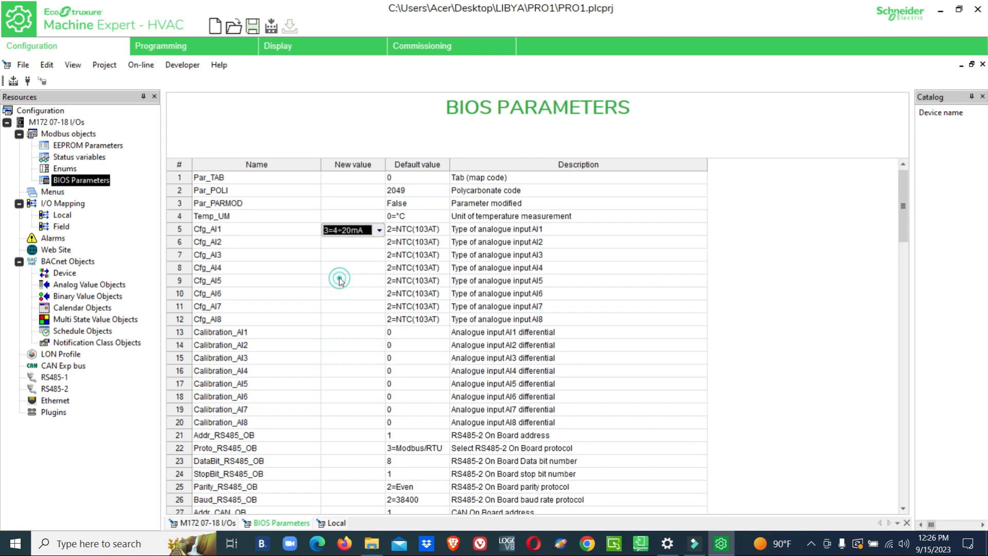
left_click(365, 241)
left_click(379, 242)
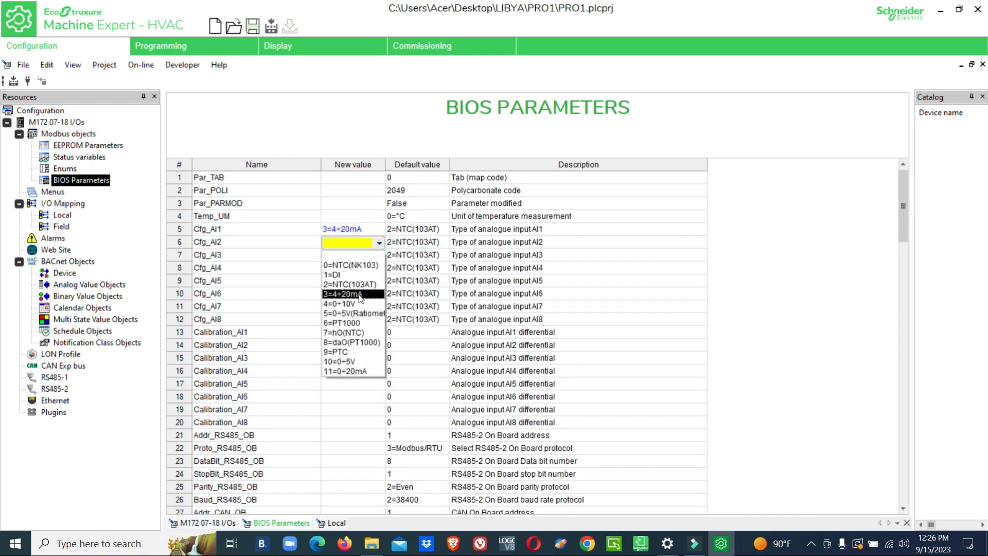
left_click(355, 294)
Step: Set the new value of analogue input types Cfg_AI3 and Cfg_AI4 to 4=0÷10V
left_click(347, 255)
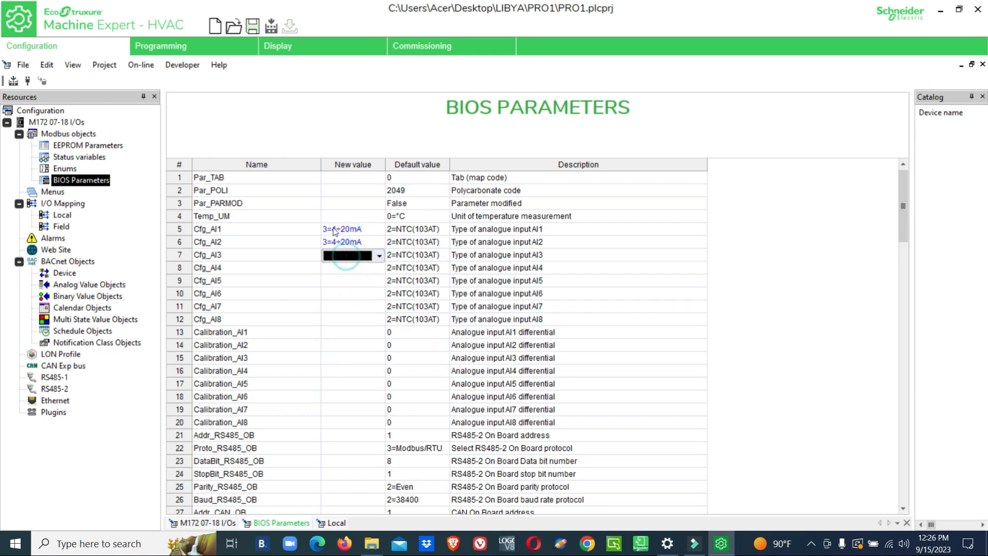
left_click(379, 256)
left_click(364, 316)
left_click(376, 269)
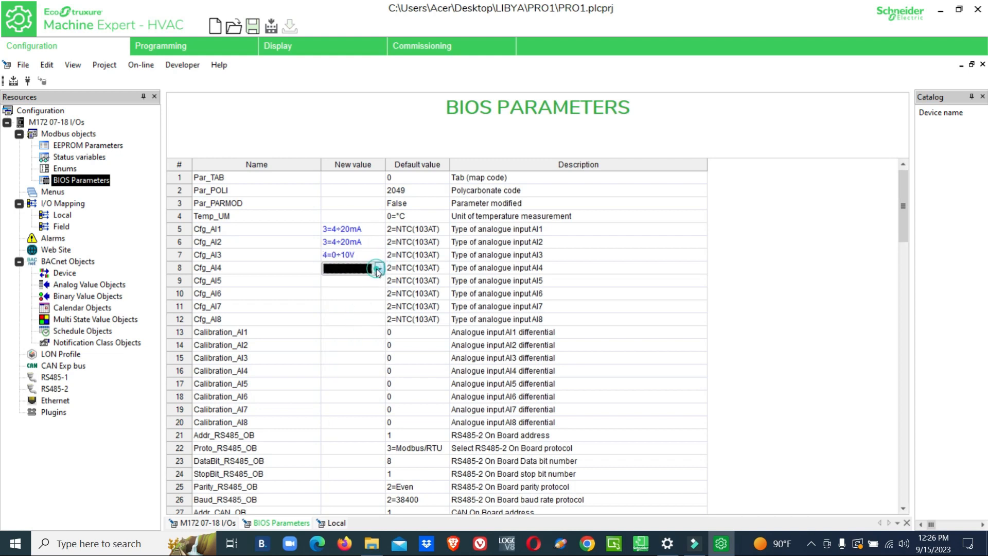
left_click(360, 330)
Step: Set the new value of analogue input types Cfg_AI5 and Cfg_AI6 to 10=0÷5V
left_click(377, 282)
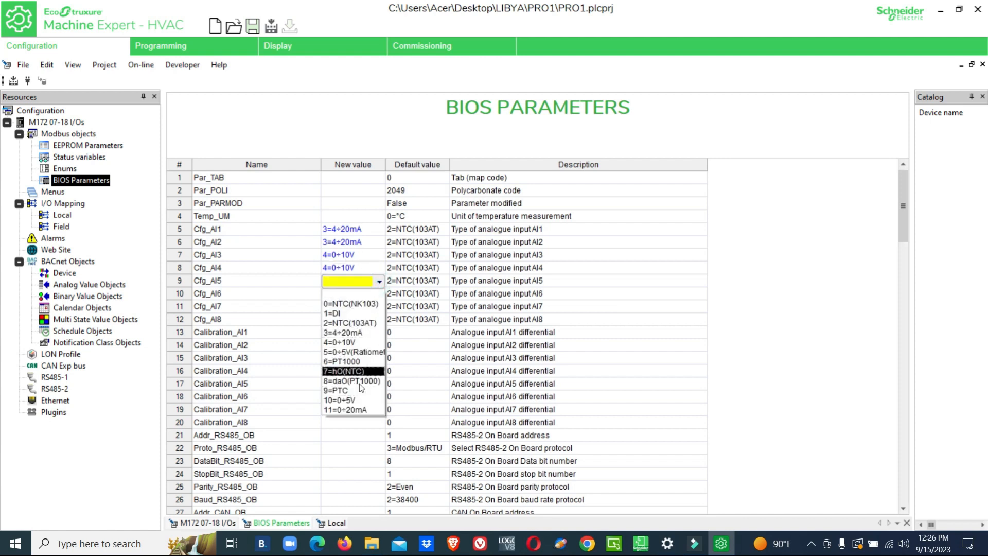
left_click(346, 399)
left_click(379, 295)
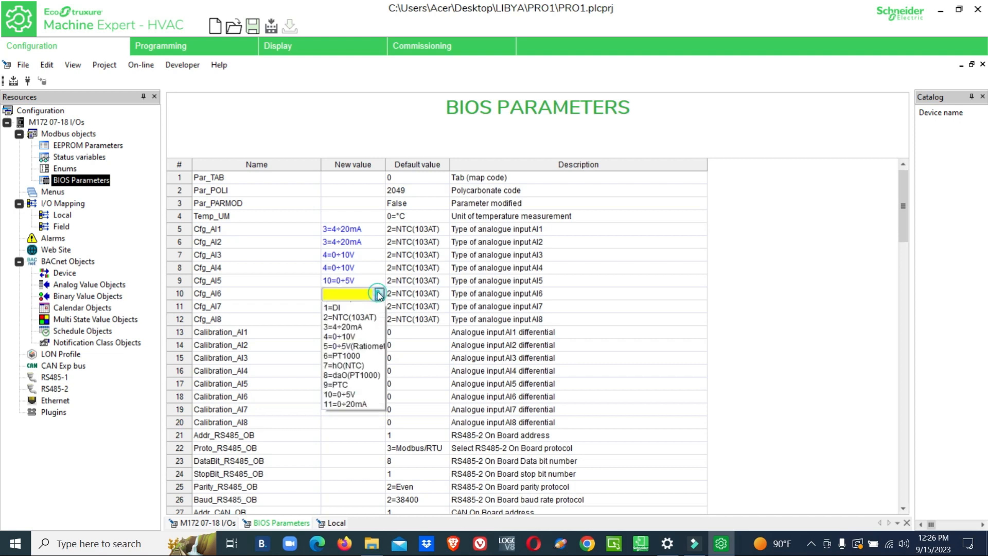
left_click(344, 394)
left_click(347, 357)
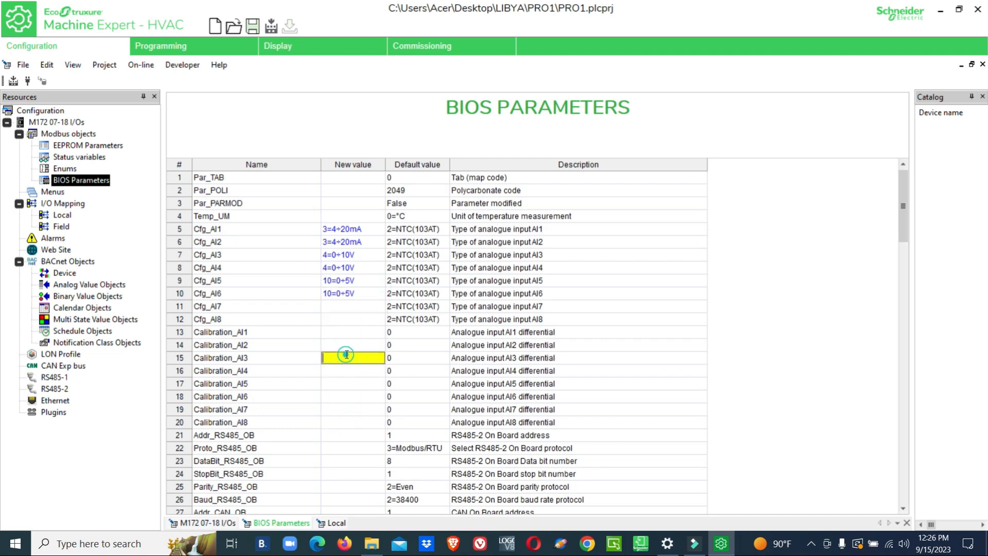
Step: Review the BIOS parameters from the analogue input calibration through the RS485, CAN, RS232 and Ethernet settings to the analogue input full-scale entries
left_click(335, 243)
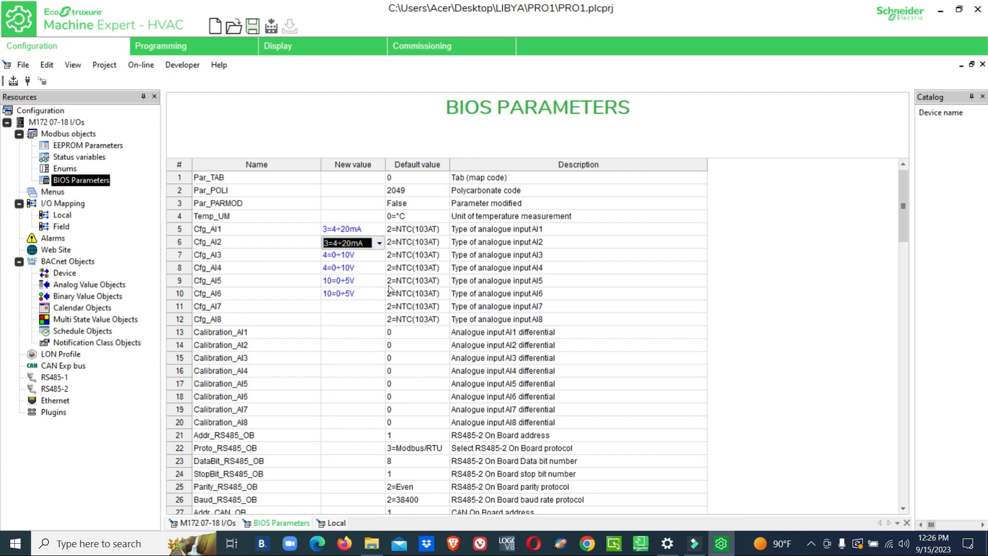
scroll(363, 329, "down", 1)
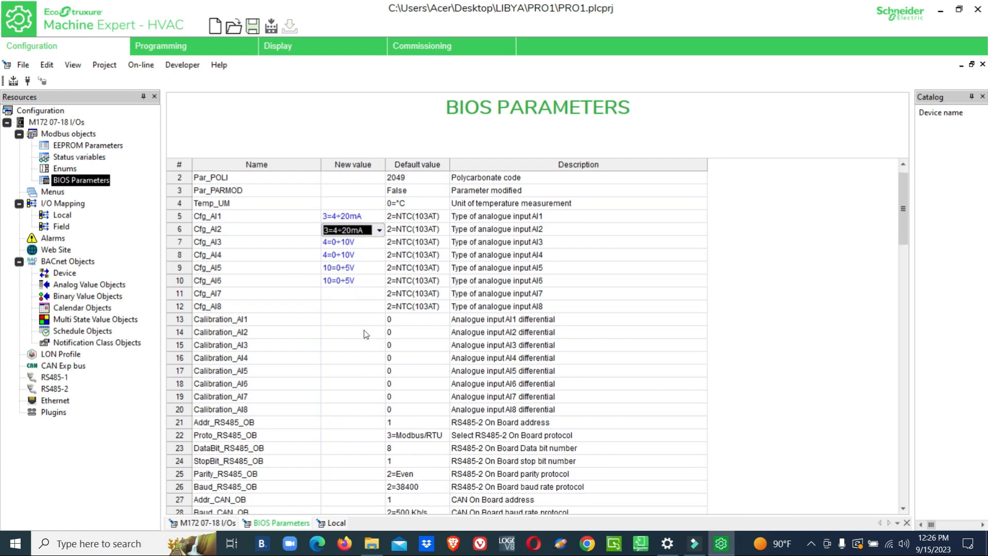
scroll(363, 329, "down", 9)
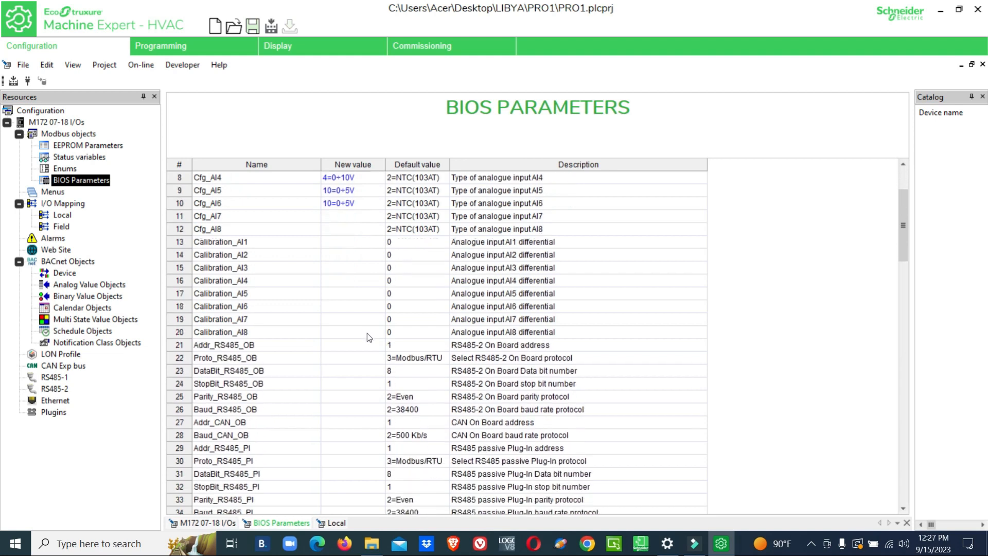
scroll(369, 335, "down", 9)
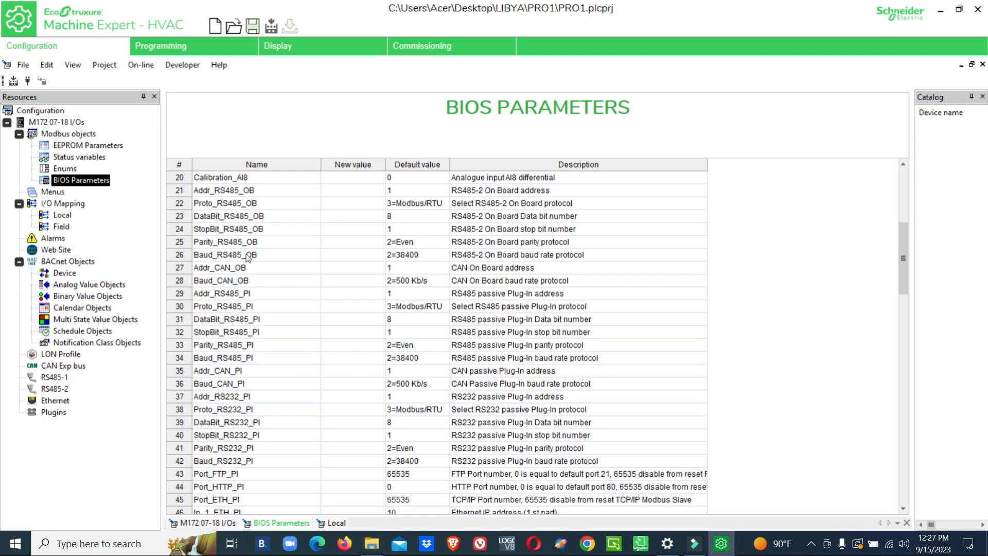
scroll(274, 298, "up", 2)
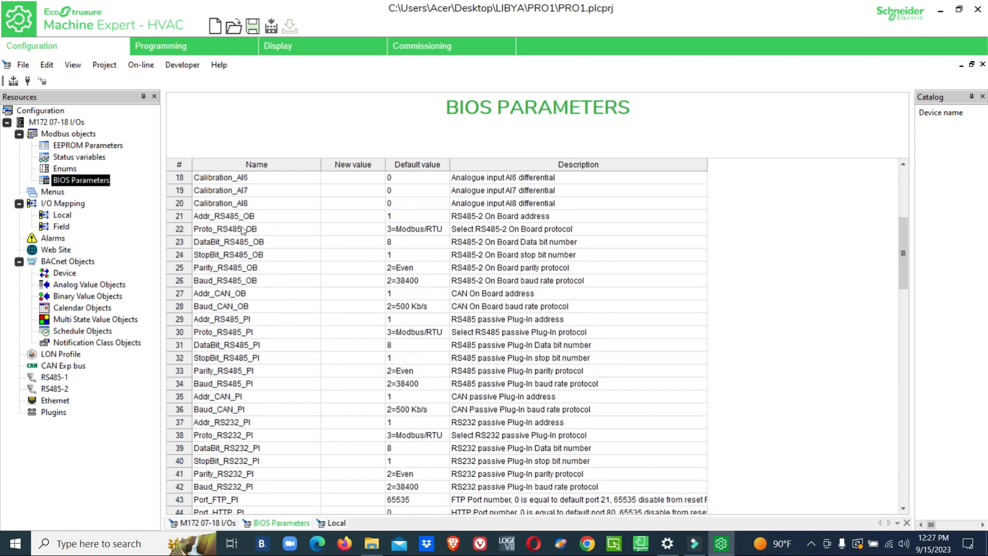
scroll(270, 261, "down", 6)
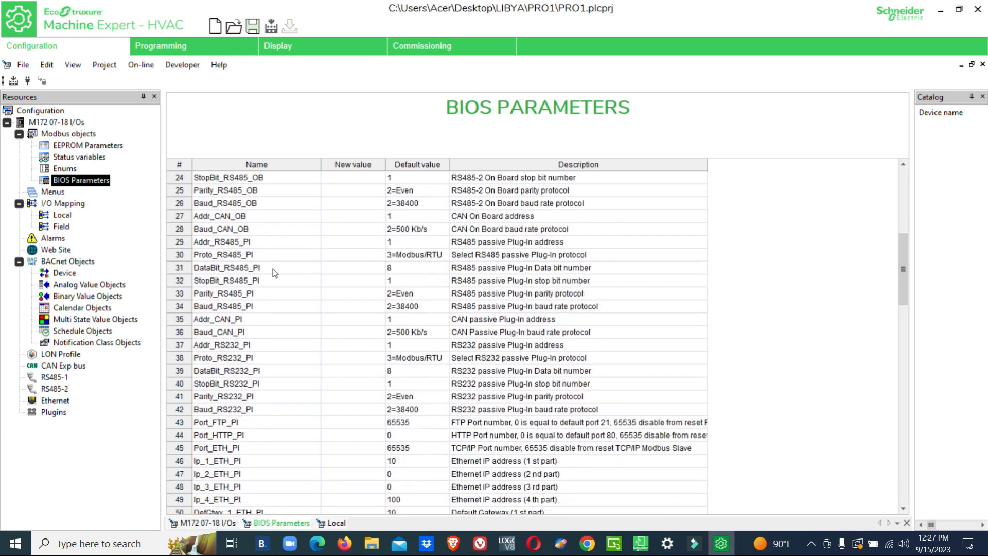
scroll(276, 309, "down", 1)
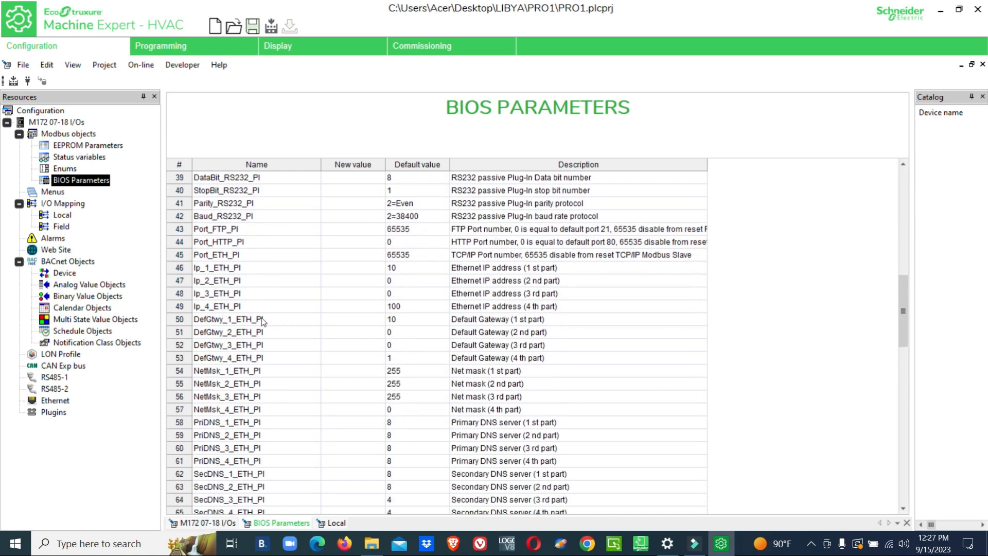
scroll(317, 309, "down", 6)
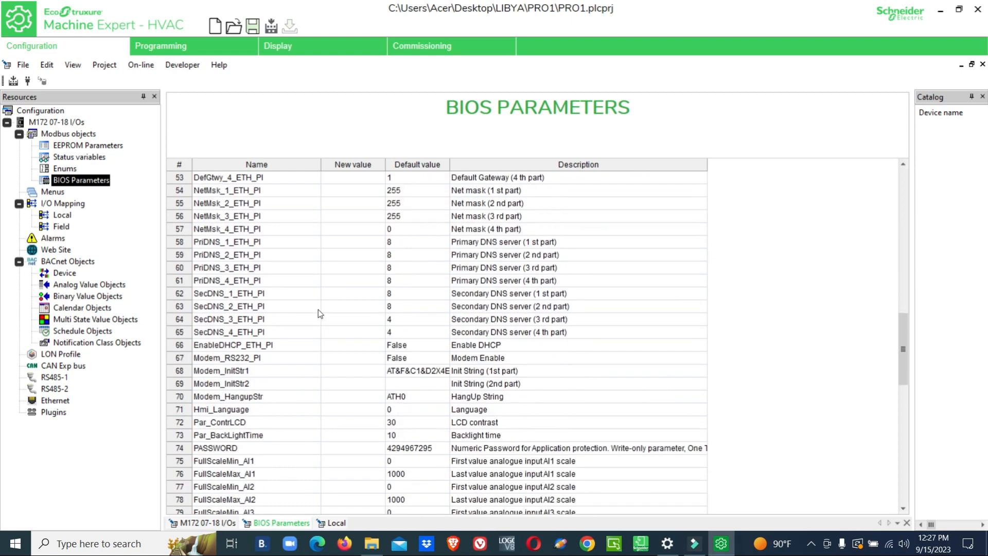
scroll(319, 309, "down", 2)
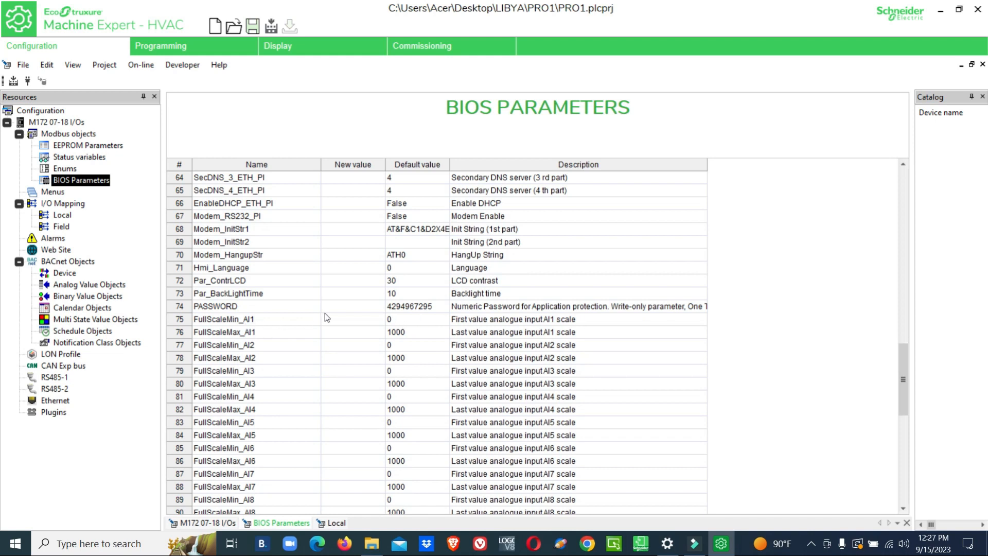
Step: Set the new values of analogue input AI1's scale to 0 for FullScaleMin_AI1 and 10 for FullScaleMax_AI1
left_click(253, 319)
left_click(401, 332)
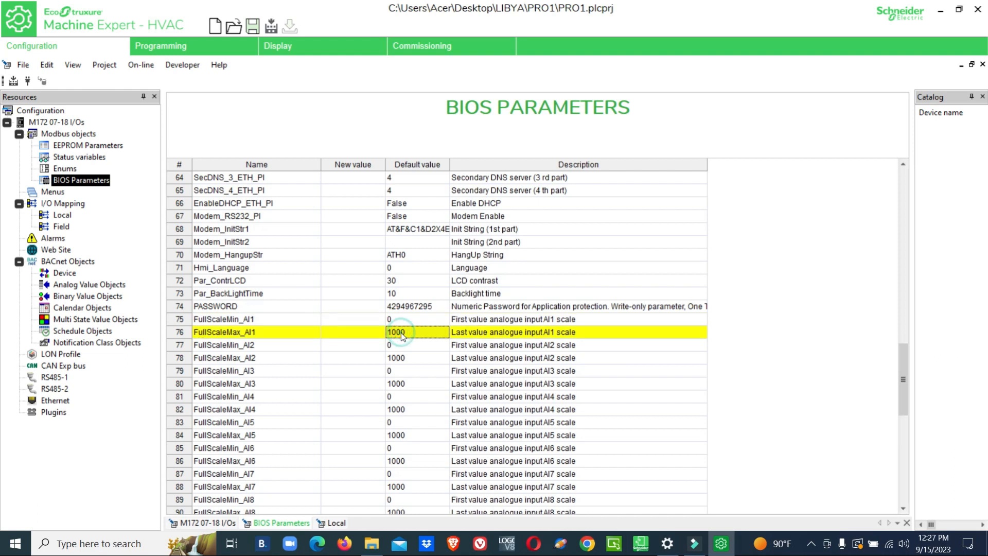
left_click(368, 319)
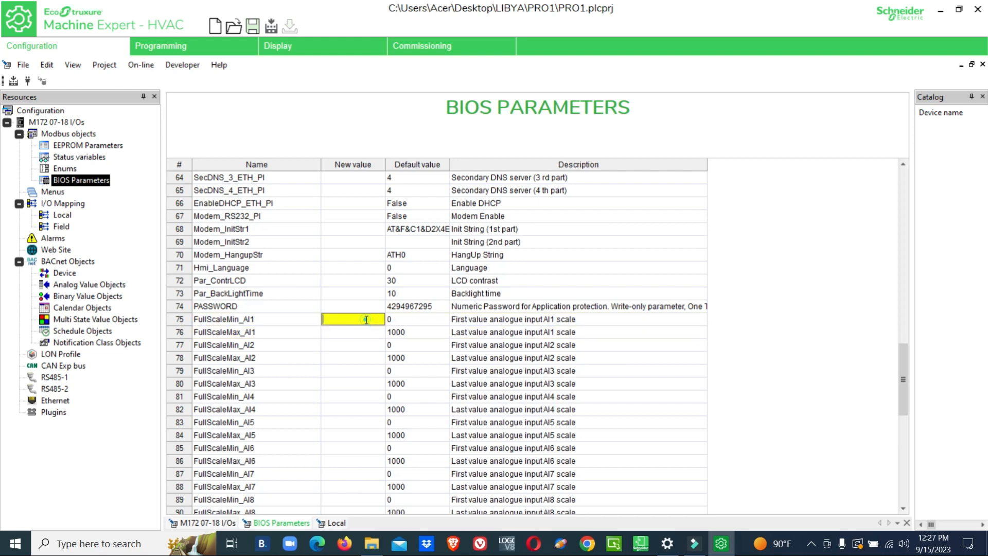
type("0")
left_click(360, 332)
type("100")
left_click(355, 350)
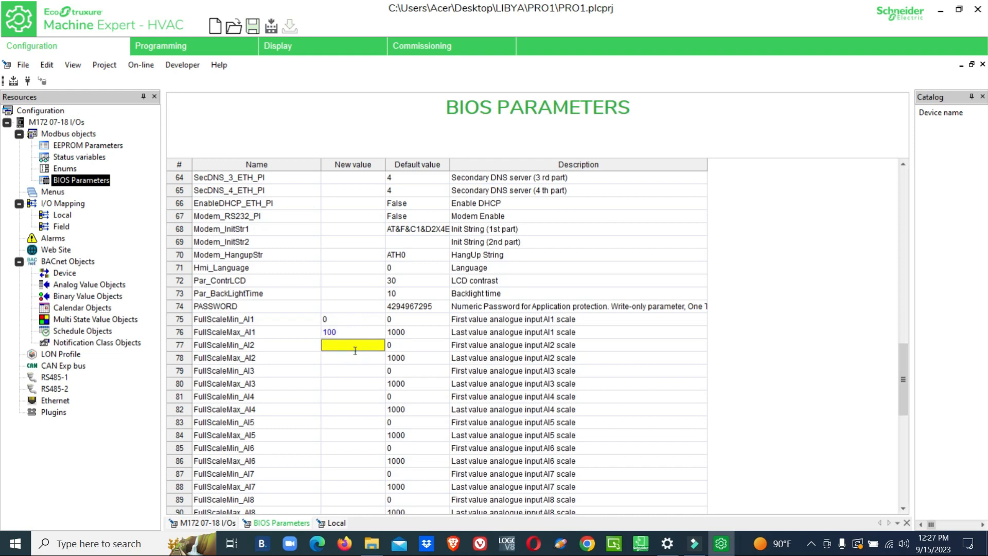
left_click(351, 342)
left_click(342, 332)
type("10")
left_click(347, 356)
Step: Set the new value of FullScaleMin_AI2 to 0 and of FullScaleMax_AI2 to 75
left_click(339, 345)
type("1")
key("BackSpace")
type("0")
left_click(337, 358)
type("75")
left_click(344, 379)
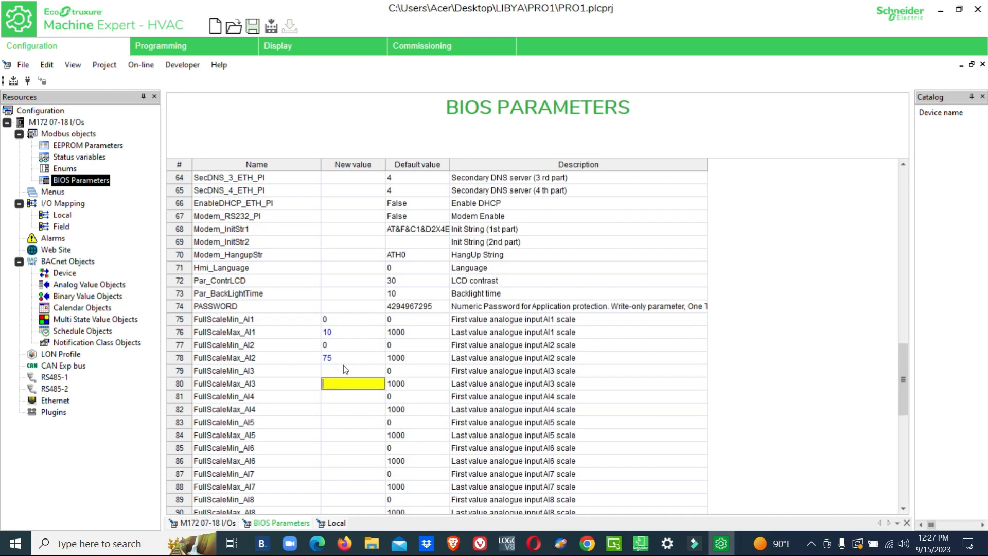
Step: Widen the Default value column and set the new value of analogue output type Cfg_AO1 to 2=Voltage modulation
scroll(344, 366, "down", 4)
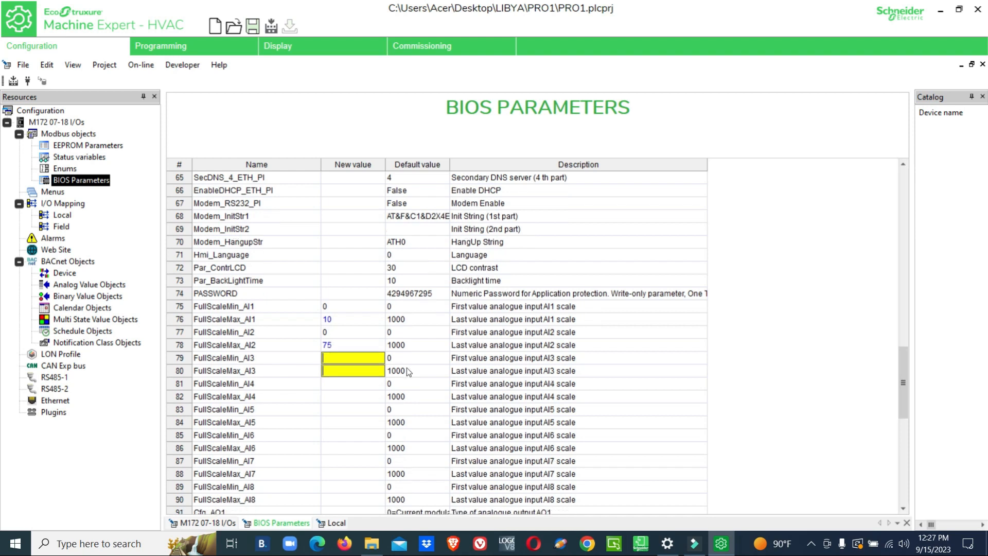
scroll(453, 337, "down", 1)
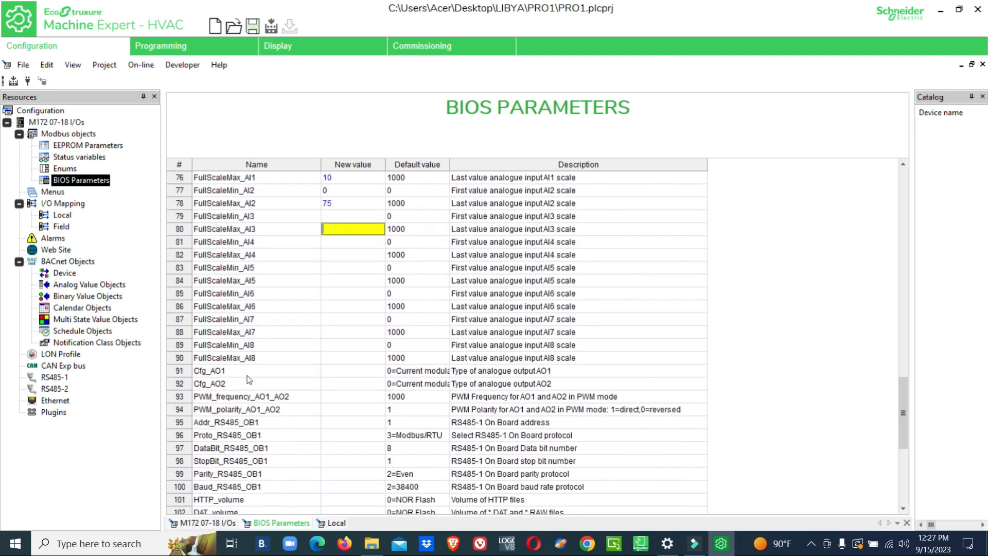
left_click(334, 372)
left_click(374, 372)
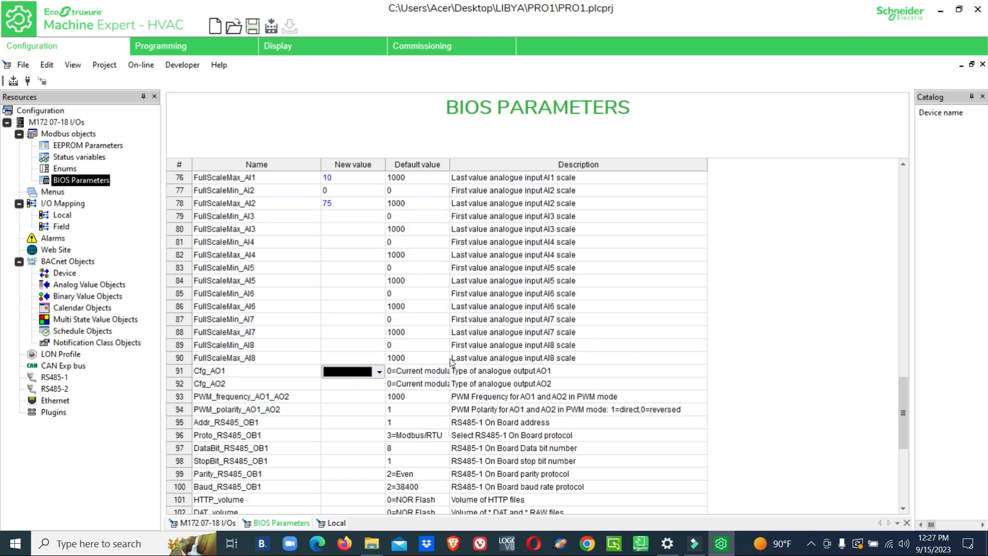
left_click(450, 359)
left_click_drag(448, 169, 488, 169)
left_click(377, 371)
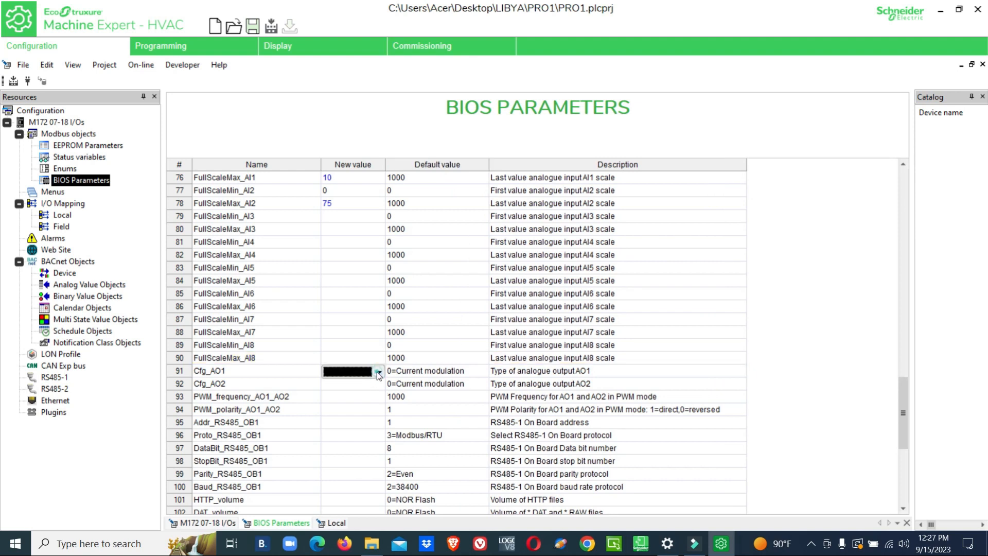
left_click(377, 372)
left_click(366, 413)
Step: Set the new value of analogue output type Cfg_AO2 to 2=Voltage modulation
left_click(384, 385)
left_click(381, 385)
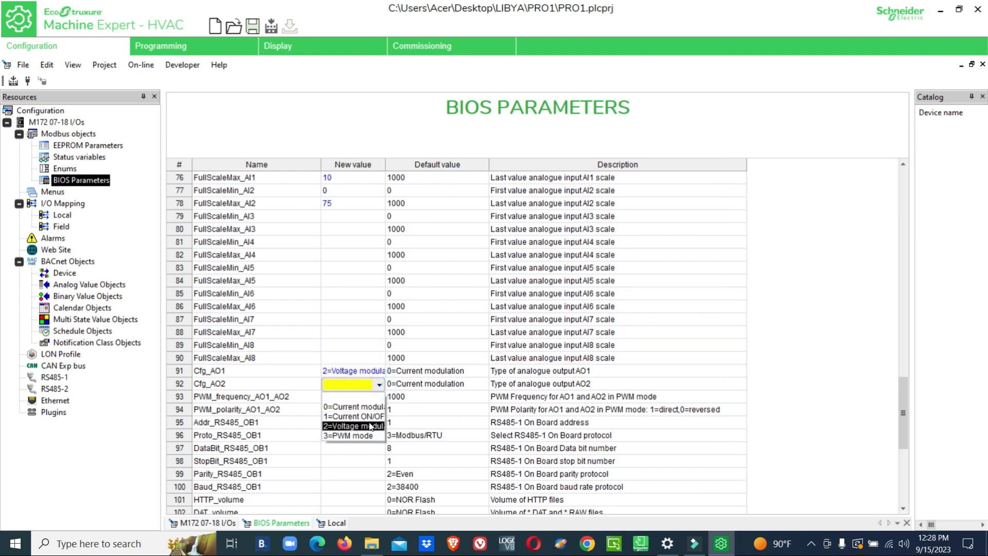
left_click(370, 426)
left_click(369, 410)
Step: Examine the remaining BIOS parameters, including the RS485-1, file volume, BACnet and Modbus TCP entries and the Ethernet IP address, gateway, net mask and DNS settings
scroll(416, 384, "down", 2)
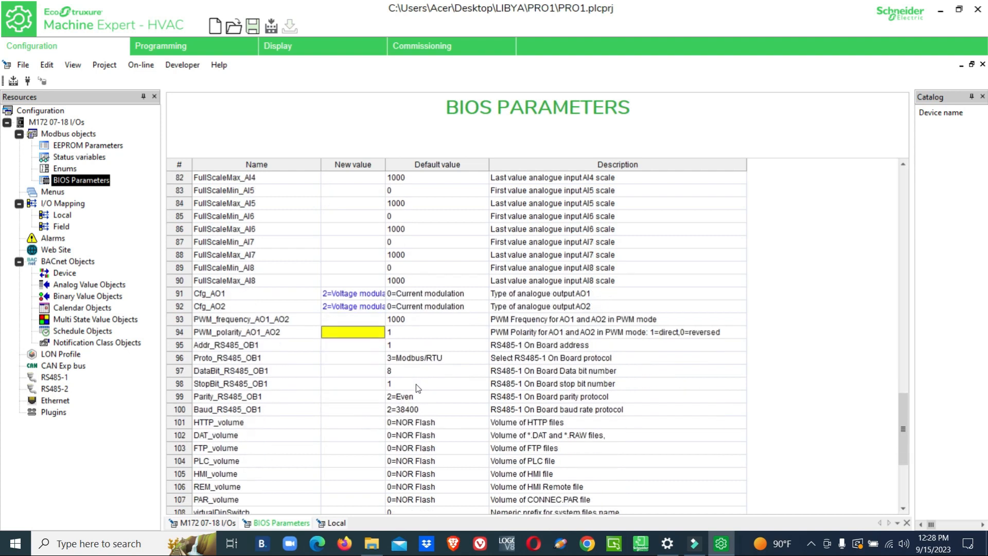
scroll(459, 359, "down", 2)
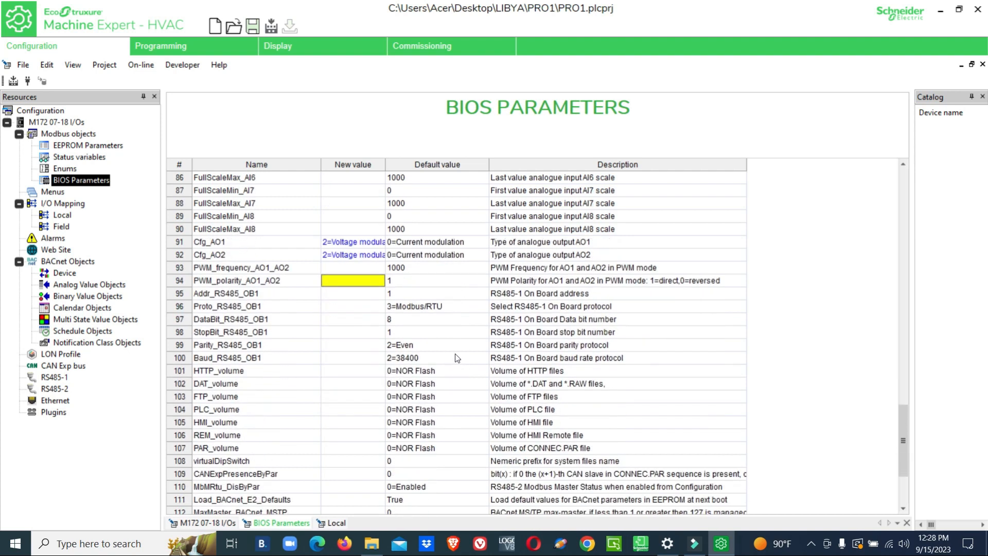
scroll(461, 354, "down", 3)
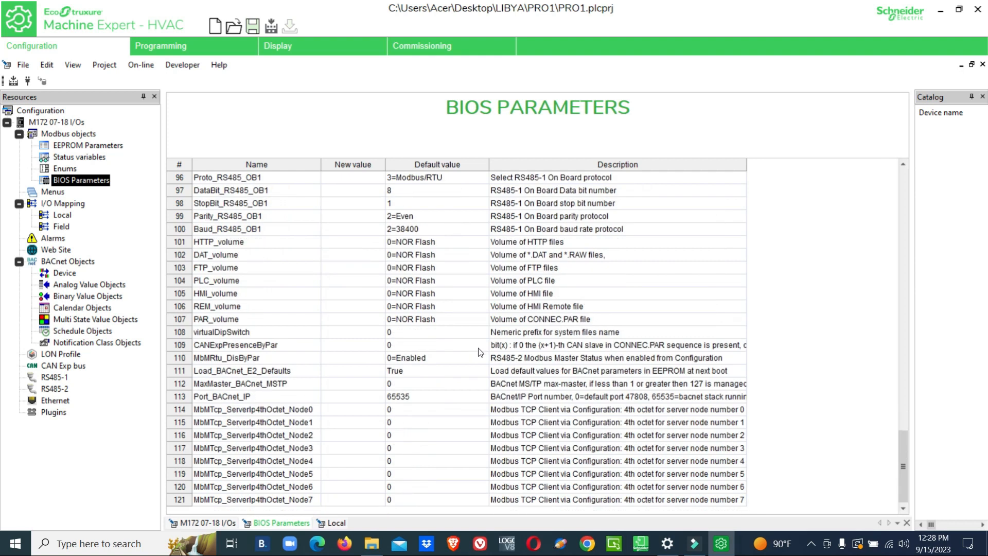
scroll(326, 363, "up", 1)
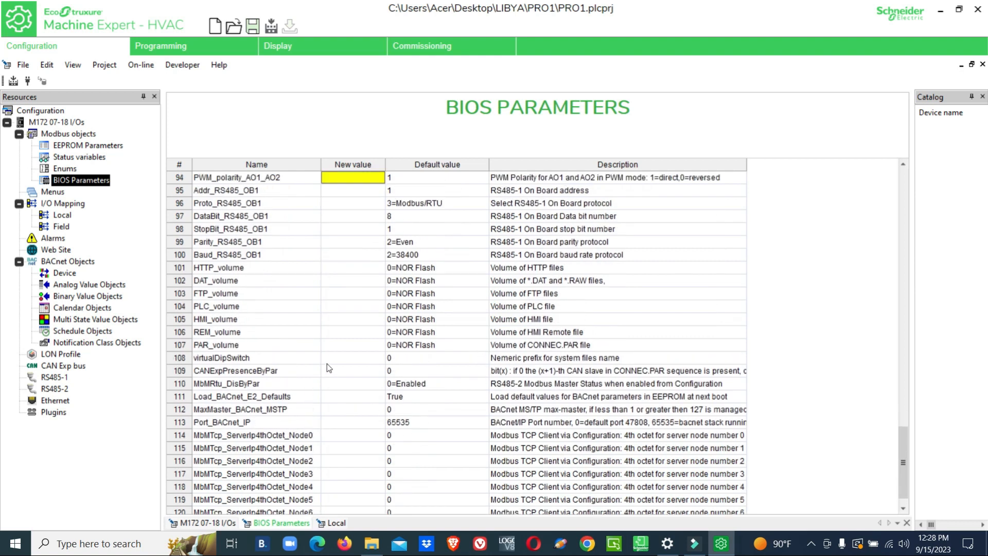
scroll(336, 348, "up", 4)
left_click(340, 345)
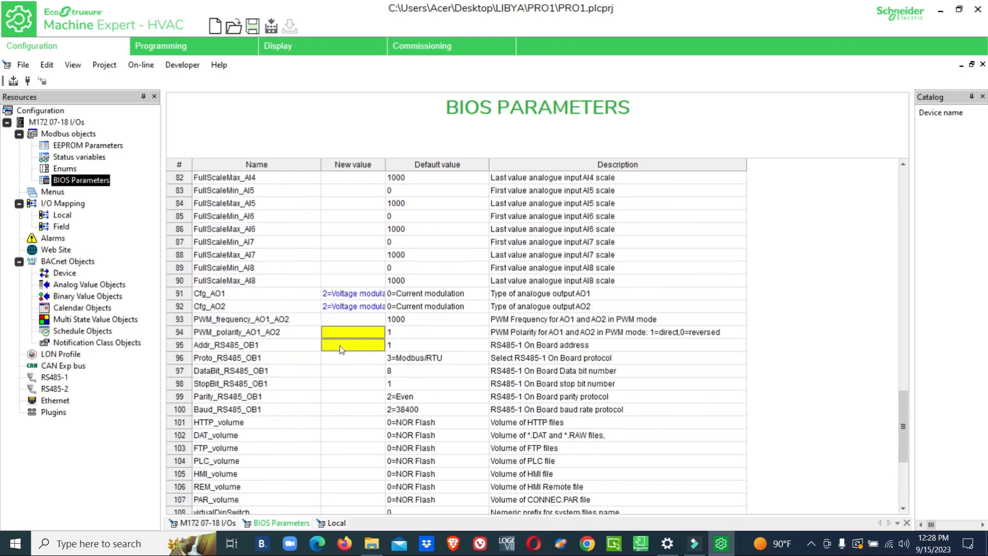
scroll(339, 345, "up", 8)
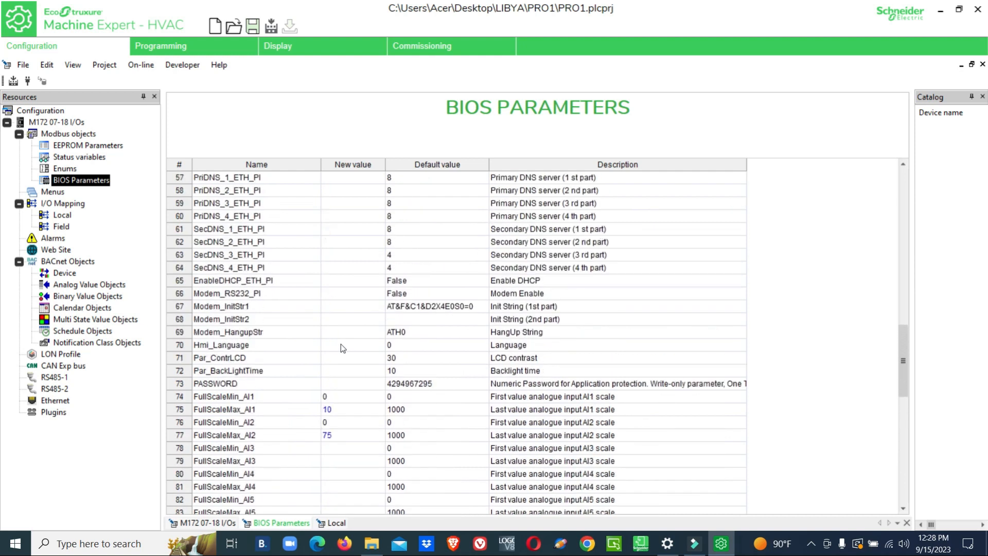
scroll(341, 344, "up", 6)
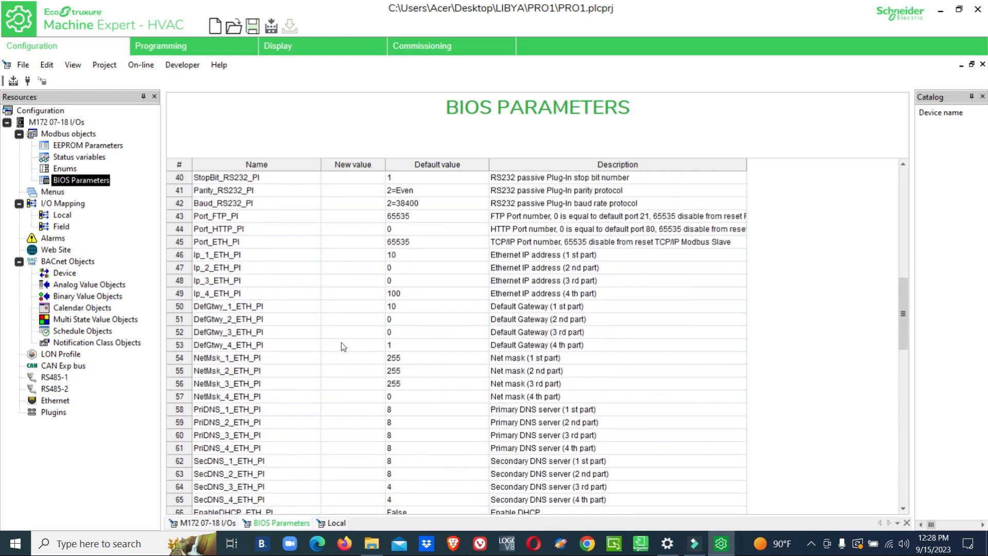
scroll(341, 344, "up", 1)
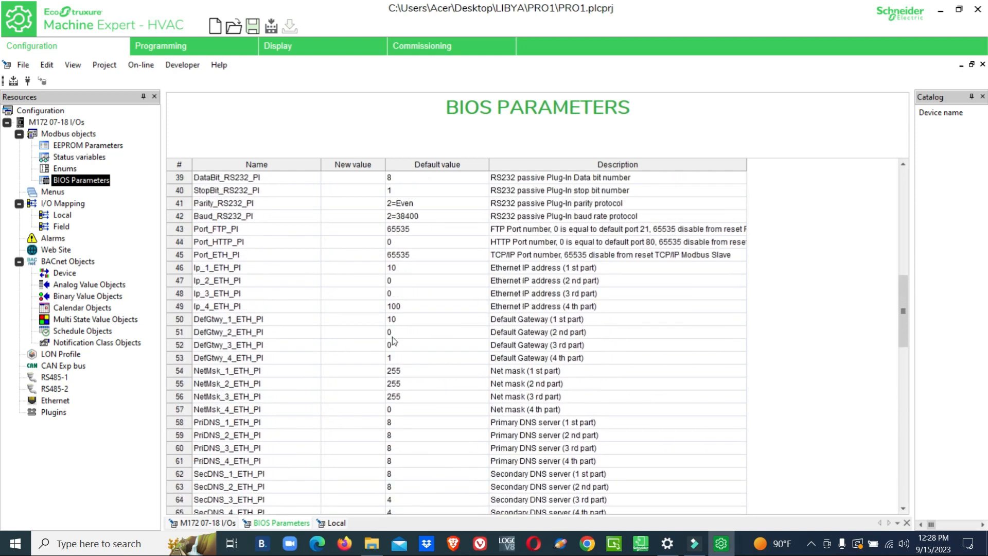
left_click(251, 270)
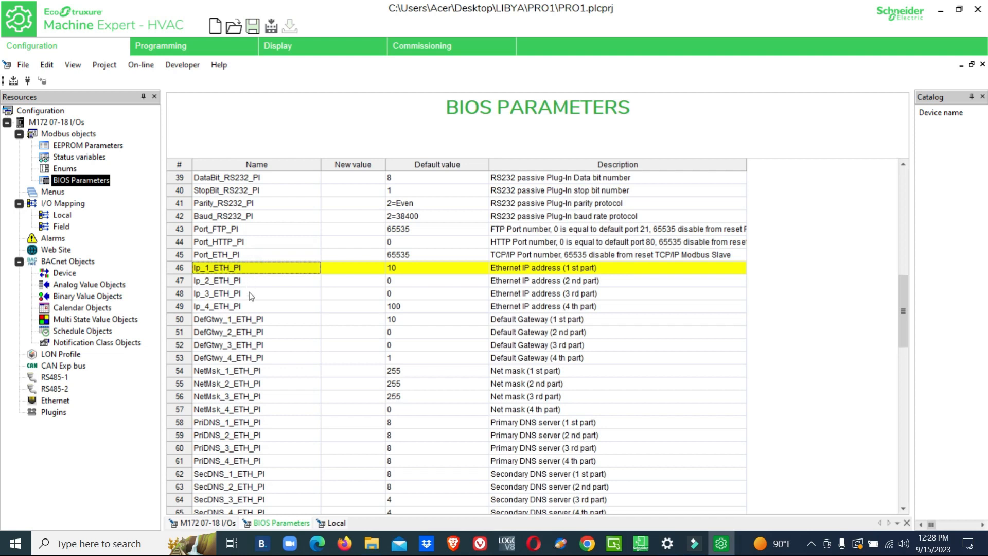
scroll(411, 313, "down", 3)
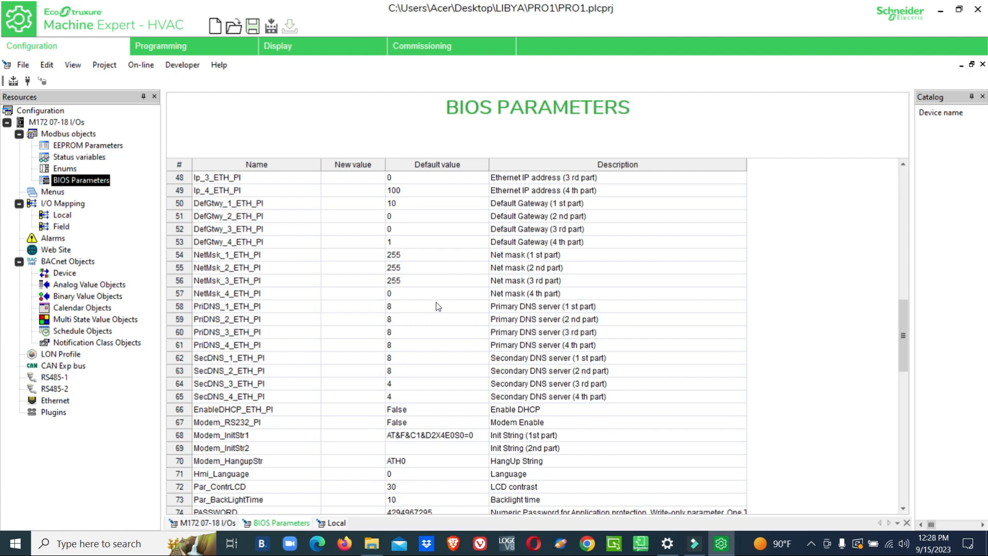
scroll(463, 345, "down", 4)
scroll(468, 309, "up", 2)
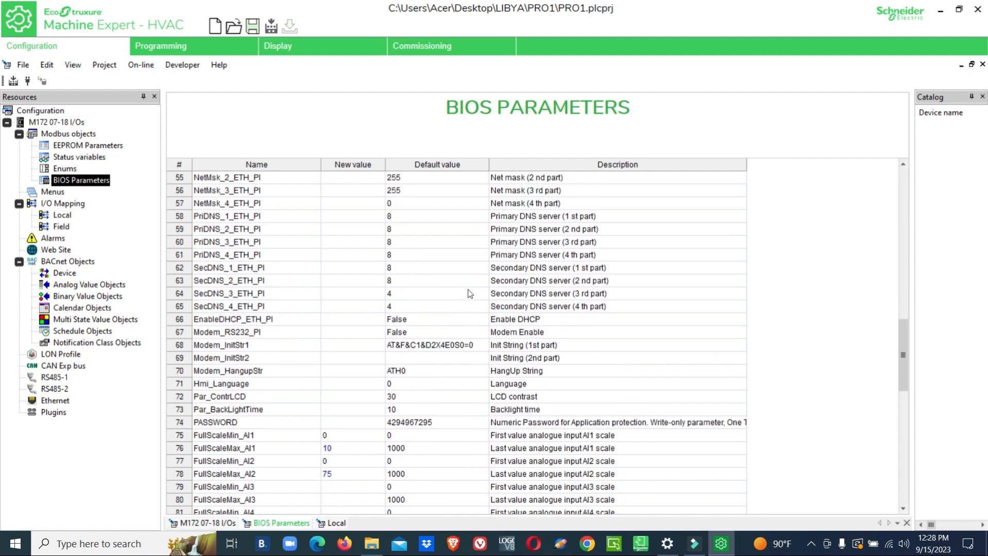
scroll(468, 294, "up", 13)
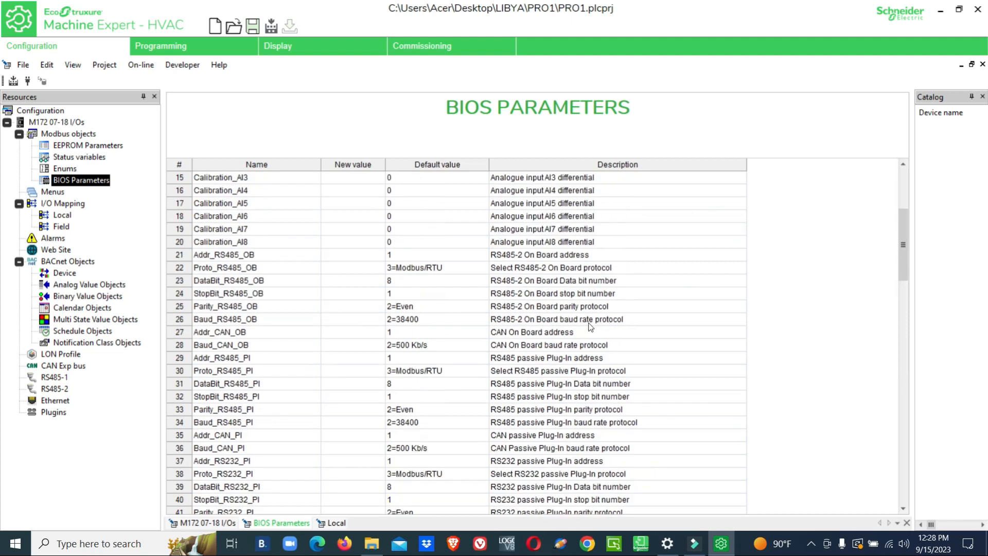
scroll(591, 327, "up", 5)
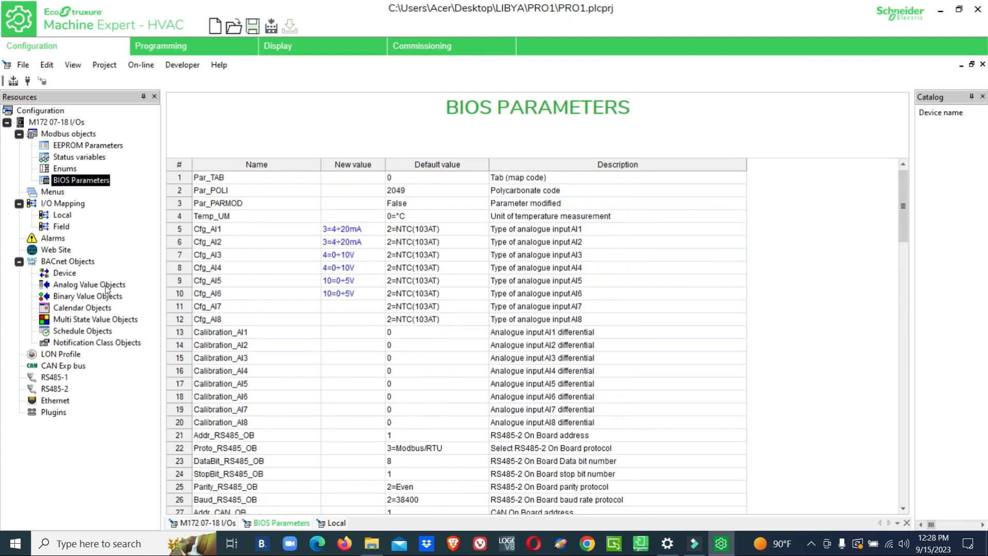
Step: In the local I/O mapping, assign the variable SENSOR_01 to analogue input AIL1 and SENSOR_02 to AIL2
left_click(63, 215)
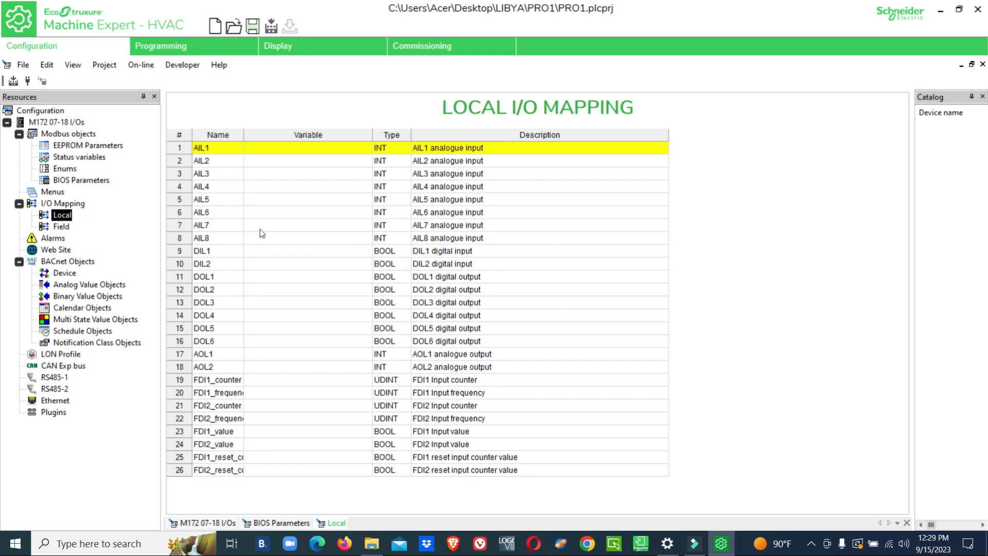
double_click(289, 153)
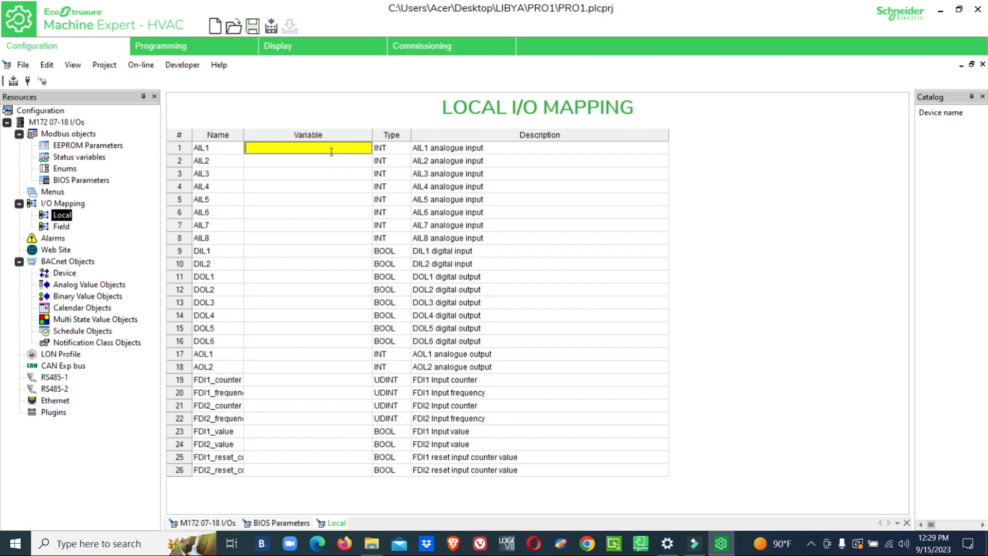
type("SENSOR_01")
left_click(303, 162)
type("SENSO")
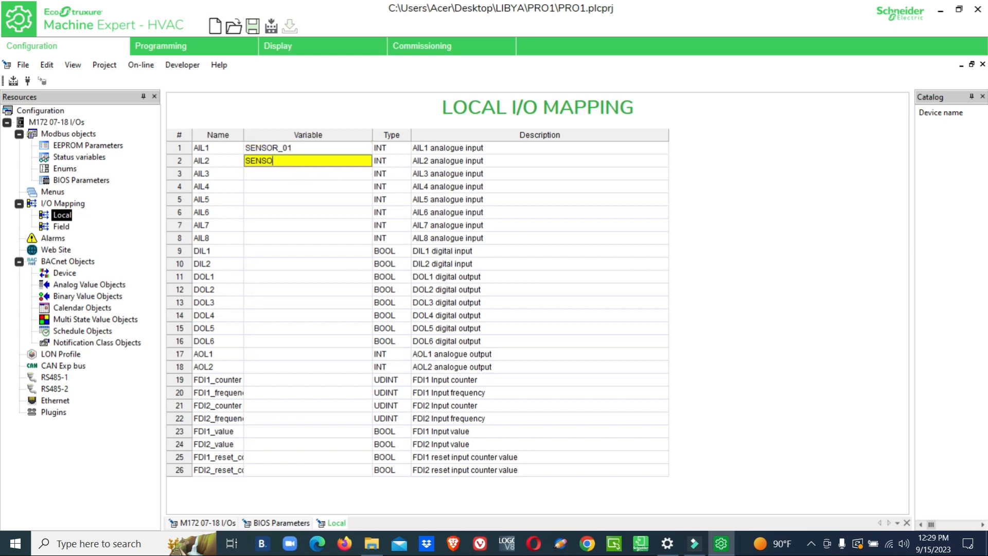
type("R_02")
left_click(282, 251)
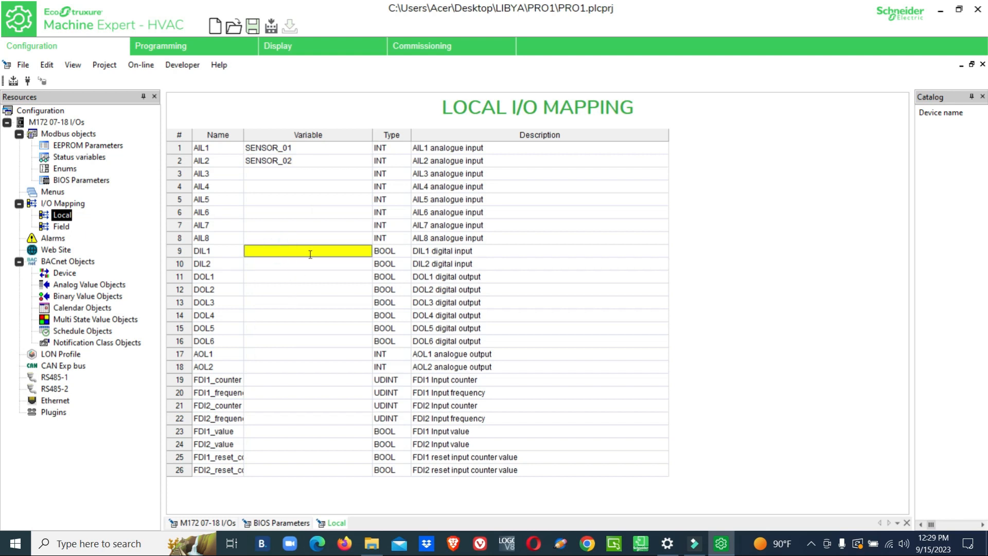
Step: Assign the variable PUMP_AUTO to digital input DIL1 and PRESSURE_SWITCH to digital input DIL2
type("AUT")
key("BackSpace")
key("BackSpace")
key("BackSpace")
key("BackSpace")
key("BackSpace")
key("BackSpace")
type("PUMP_AUTO")
left_click(266, 266)
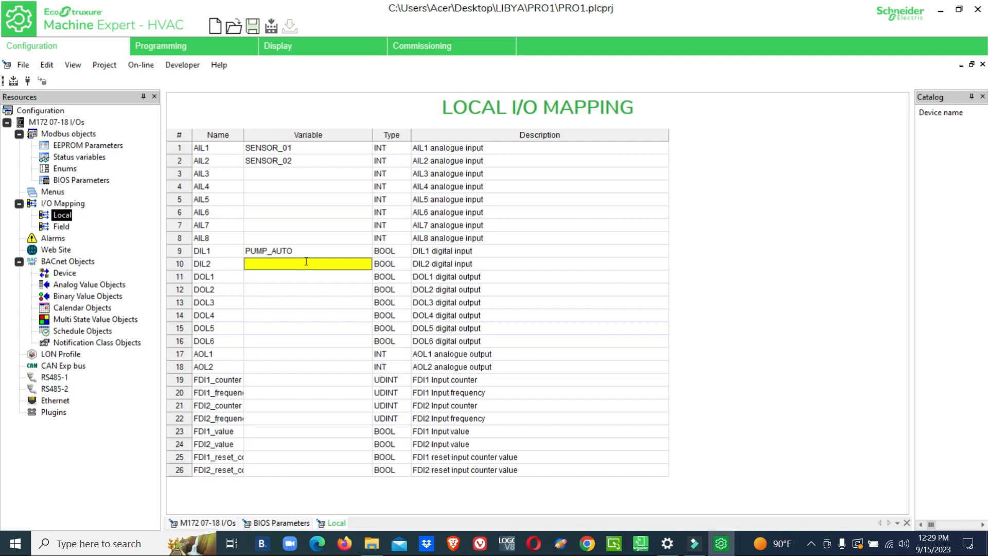
type("PRESSURE_SWITCH")
Step: Assign the variable PUMP_START to digital output DOL1 and VFD_SPEED to analogue output AOL1
left_click(264, 277)
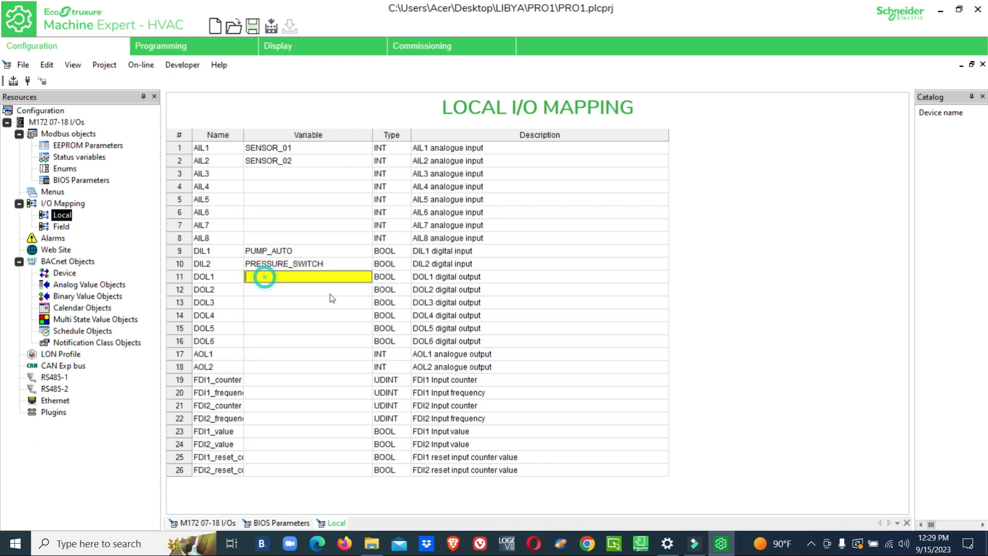
type("PUMP_START")
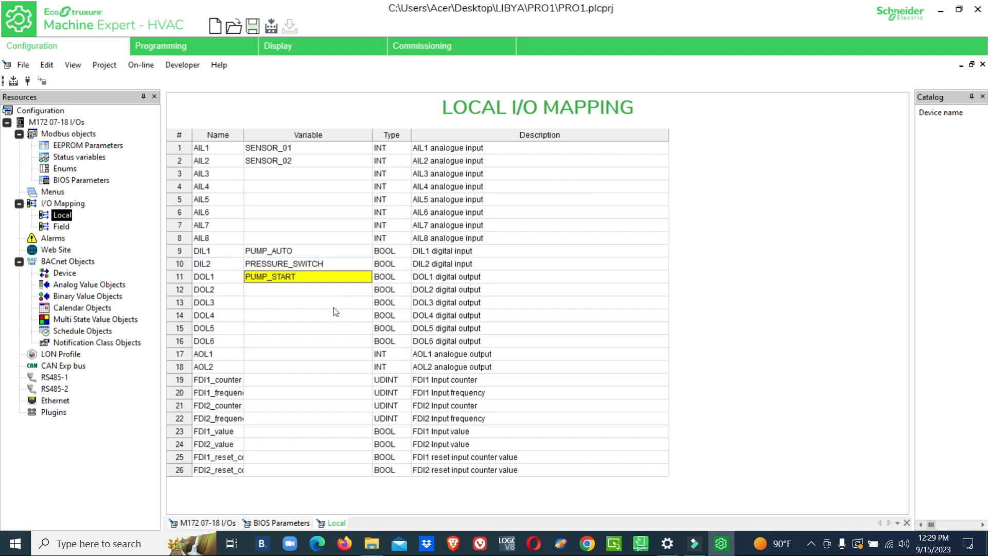
left_click(274, 291)
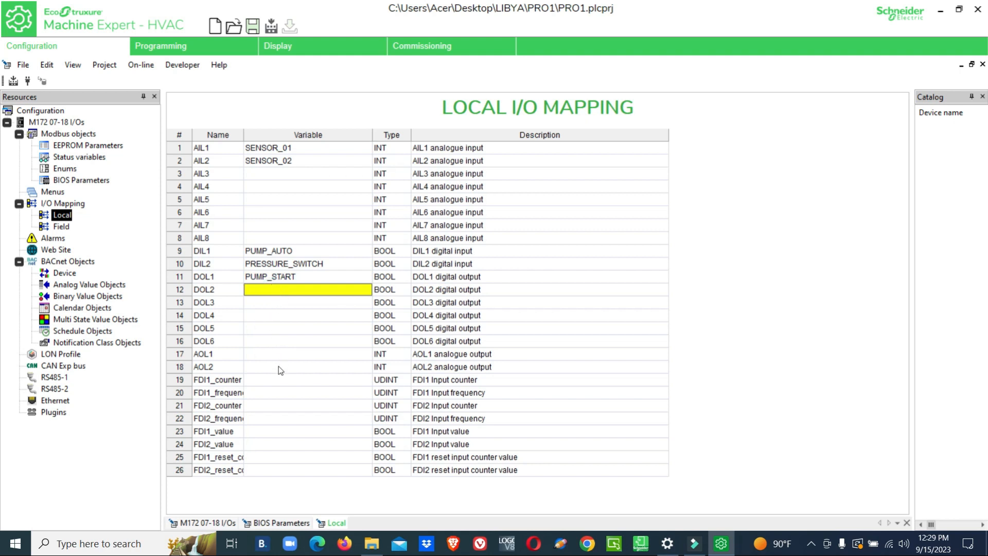
left_click(267, 353)
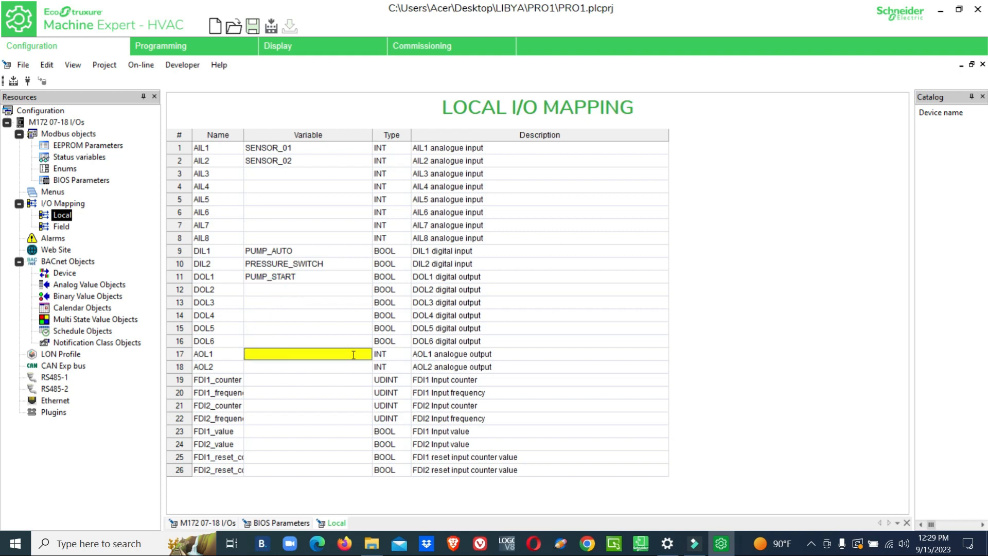
type("VFD_SPEED")
left_click(324, 379)
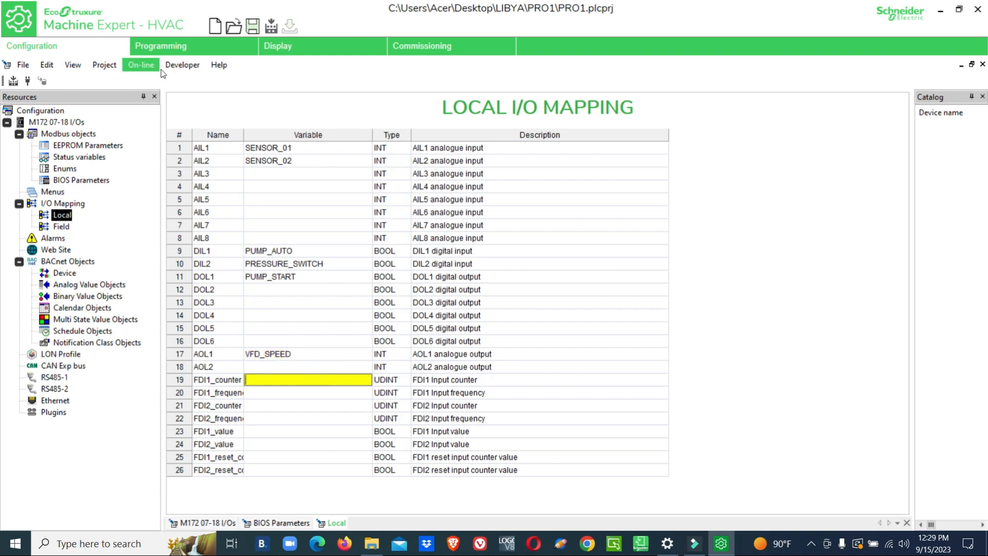
Step: Compile the configuration and build the whole project
left_click(16, 84)
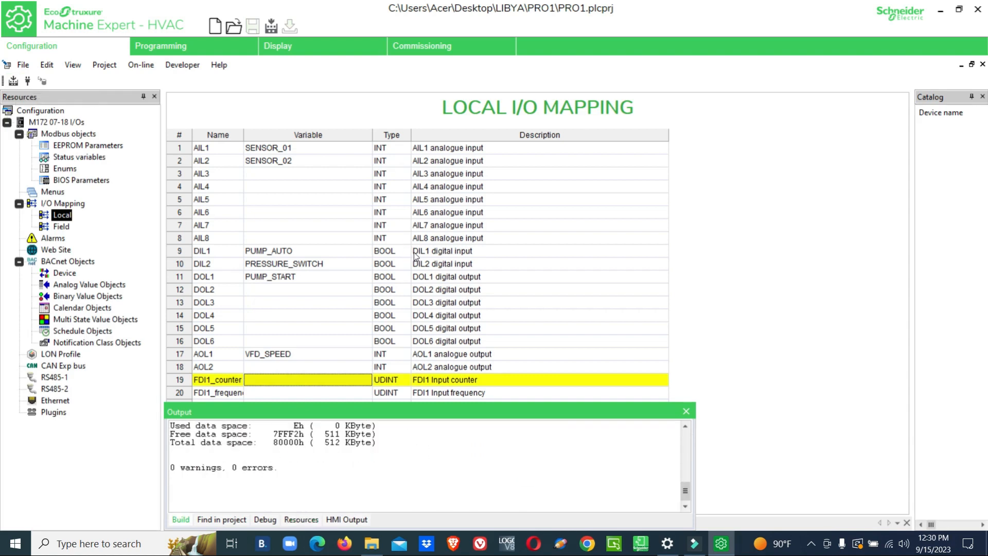
left_click(269, 25)
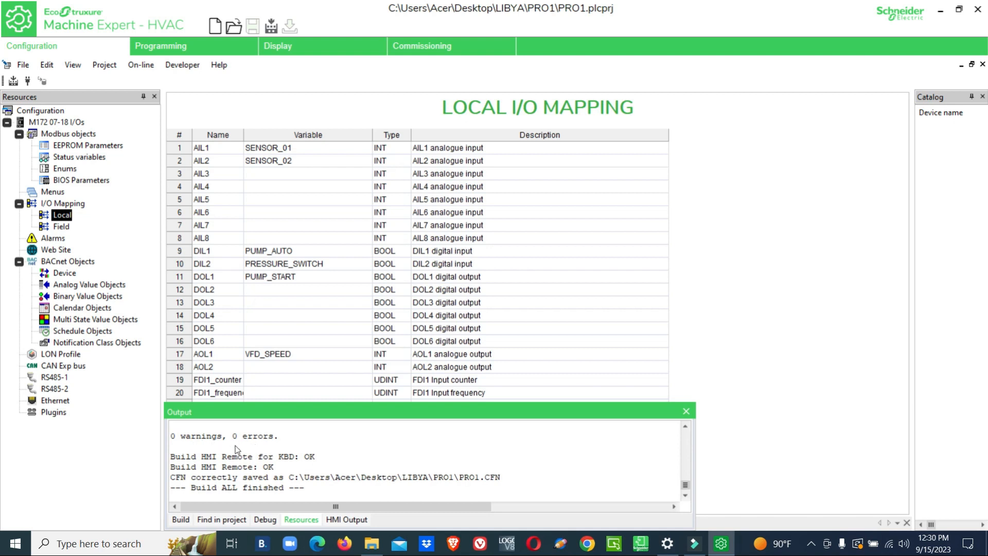
Step: Examine the global variables and the IO_Mapping configuration variables in the programming project tree, comparing them with the local I/O mapping
left_click(195, 49)
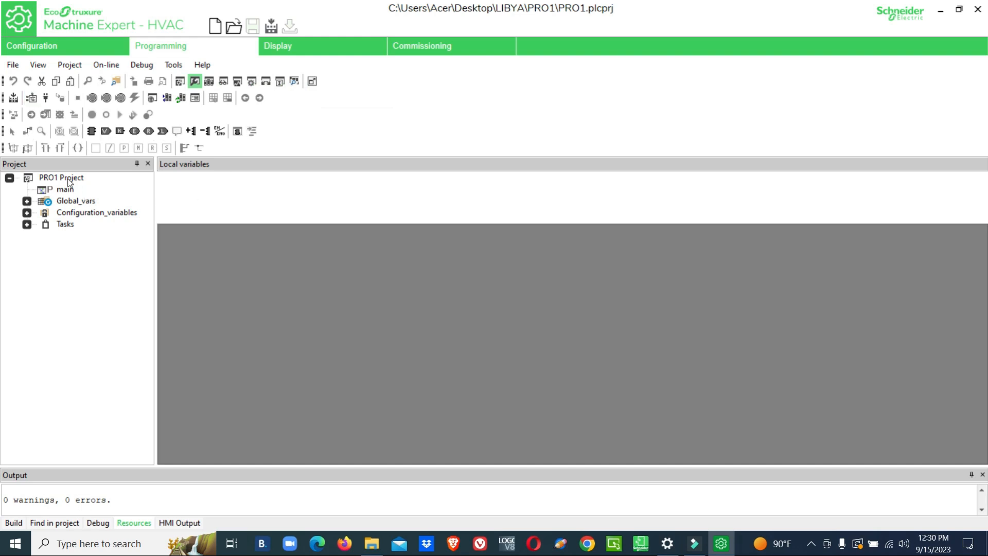
left_click(26, 201)
left_click(27, 224)
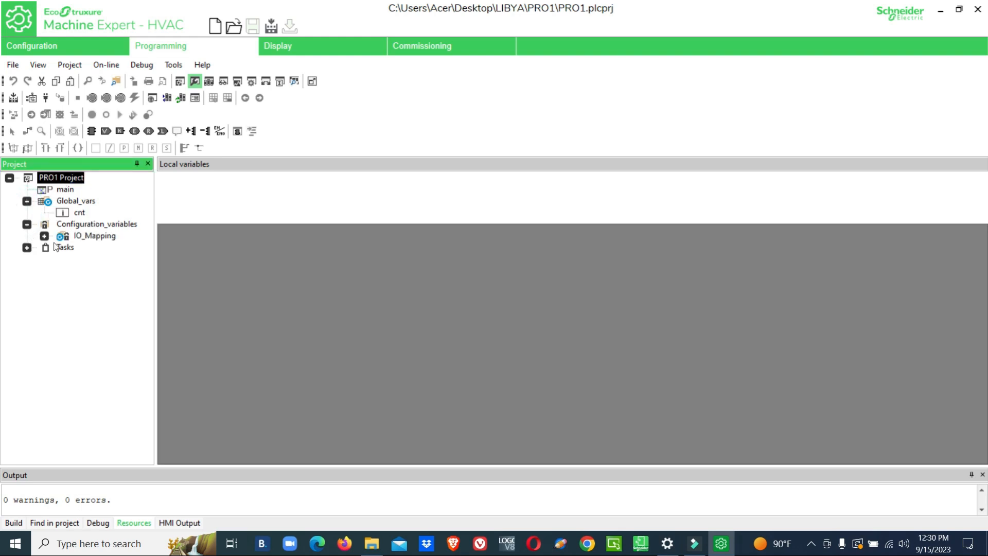
left_click(45, 236)
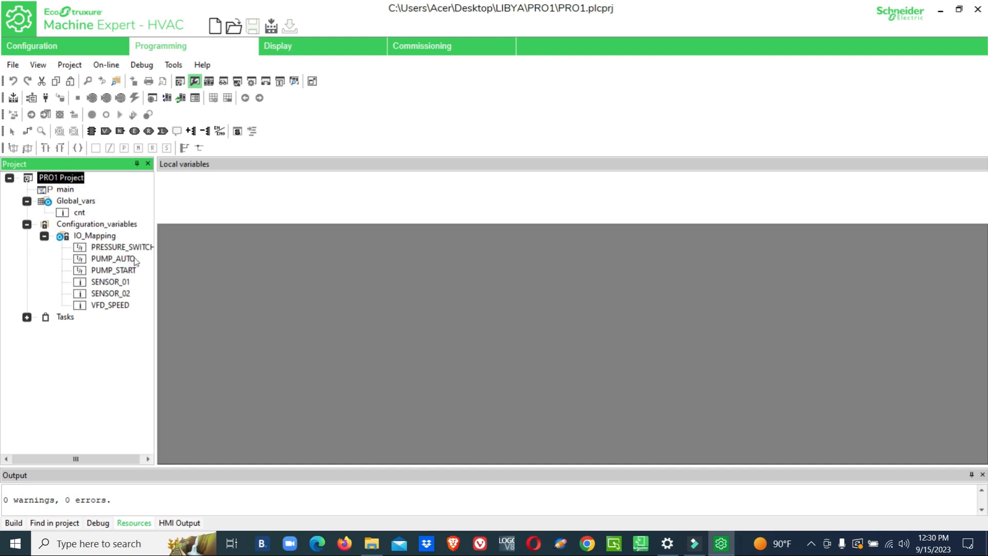
left_click(61, 50)
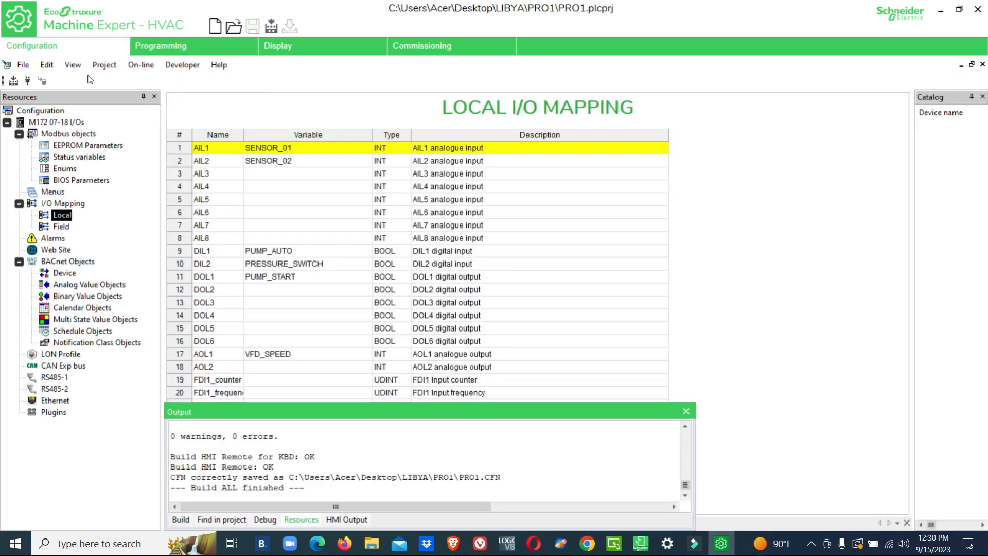
left_click(156, 46)
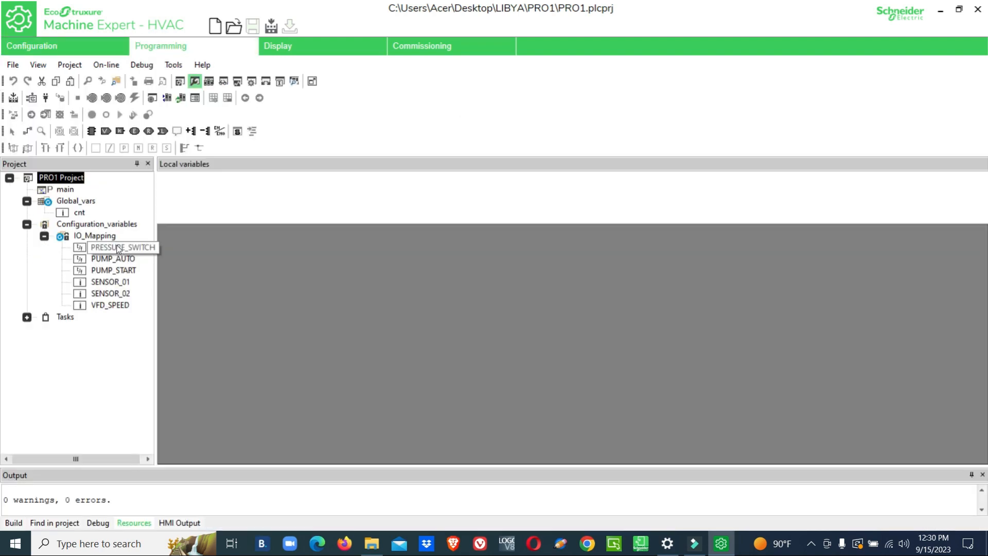
Step: Add a new FBD program named TEST to the PRO1 project and assign it to the Timed task
right_click(70, 179)
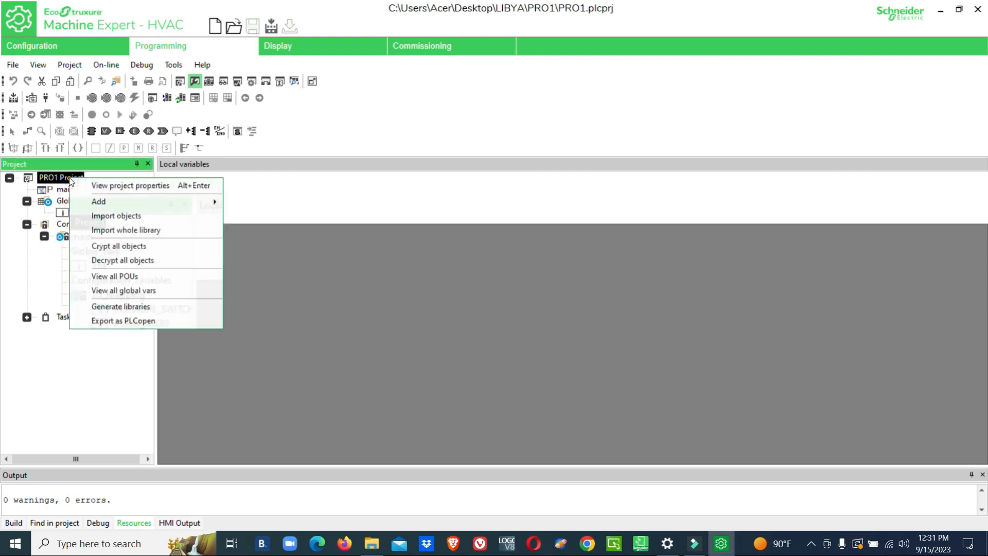
mouse_move(105, 207)
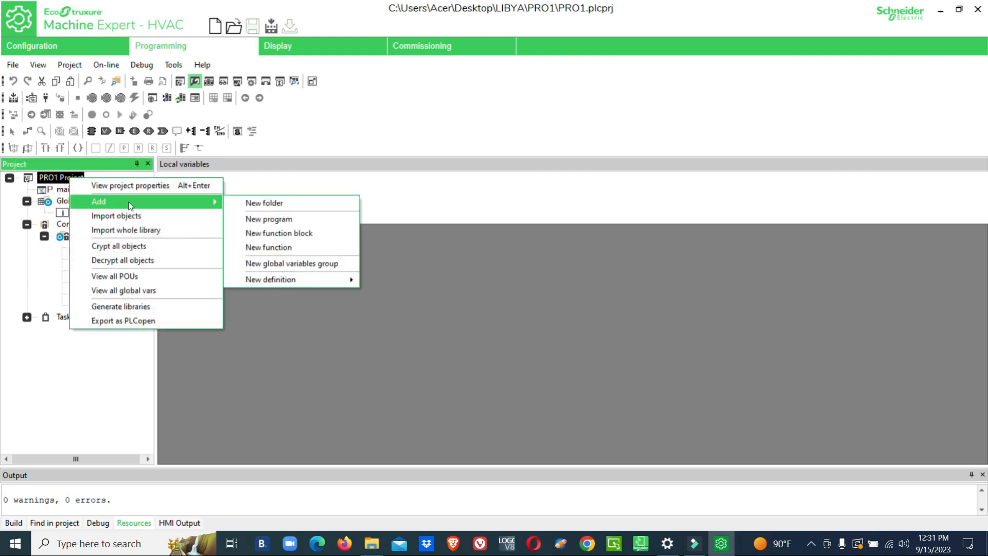
left_click(253, 217)
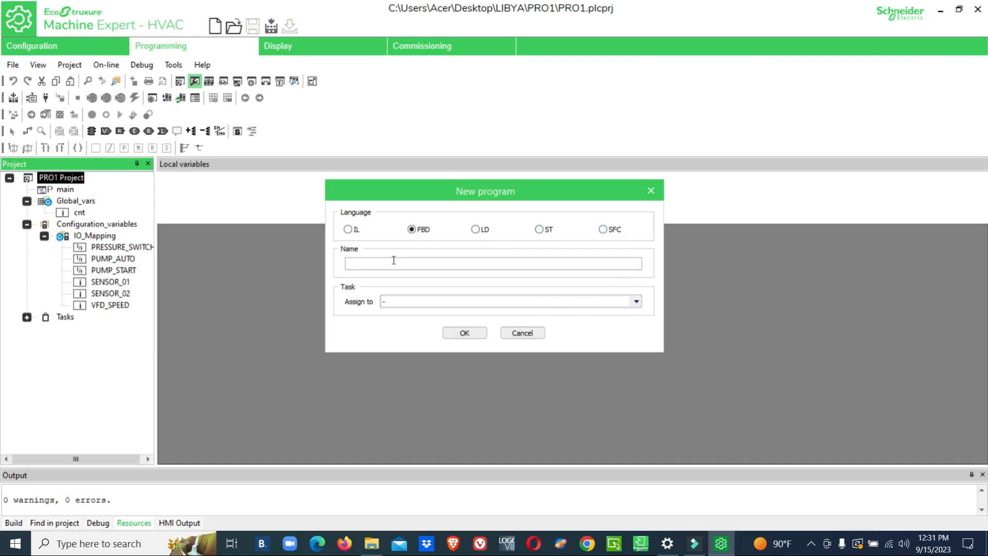
left_click(637, 302)
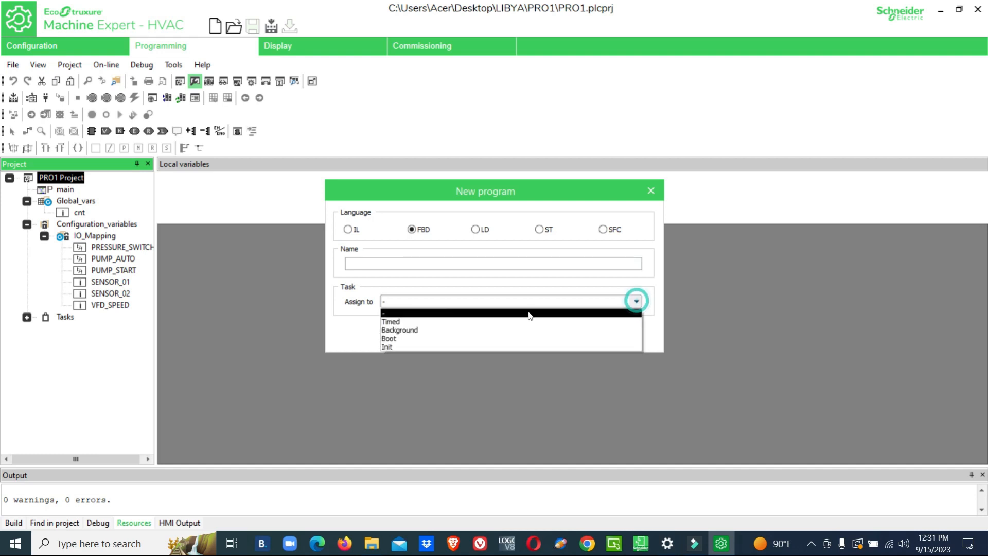
left_click(414, 323)
left_click(395, 264)
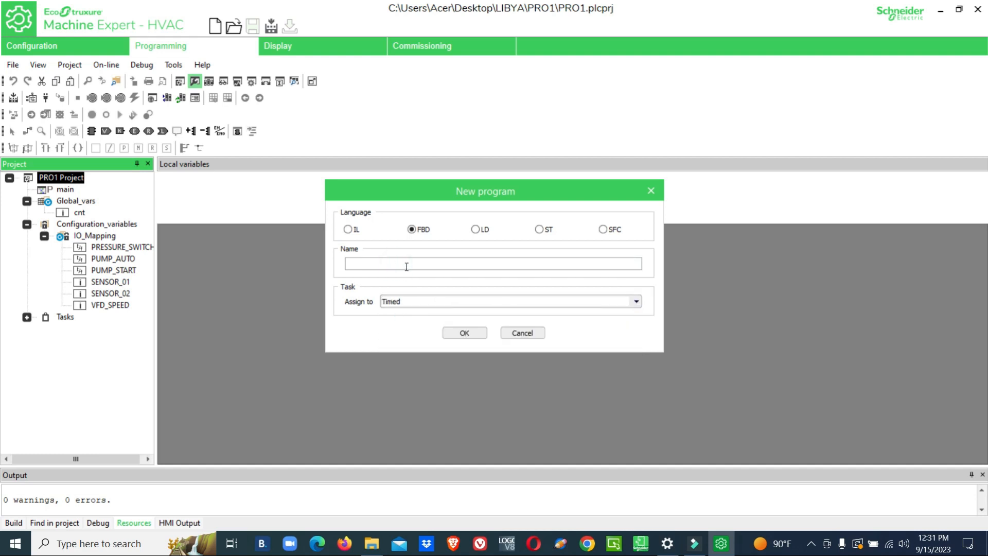
left_click(465, 333)
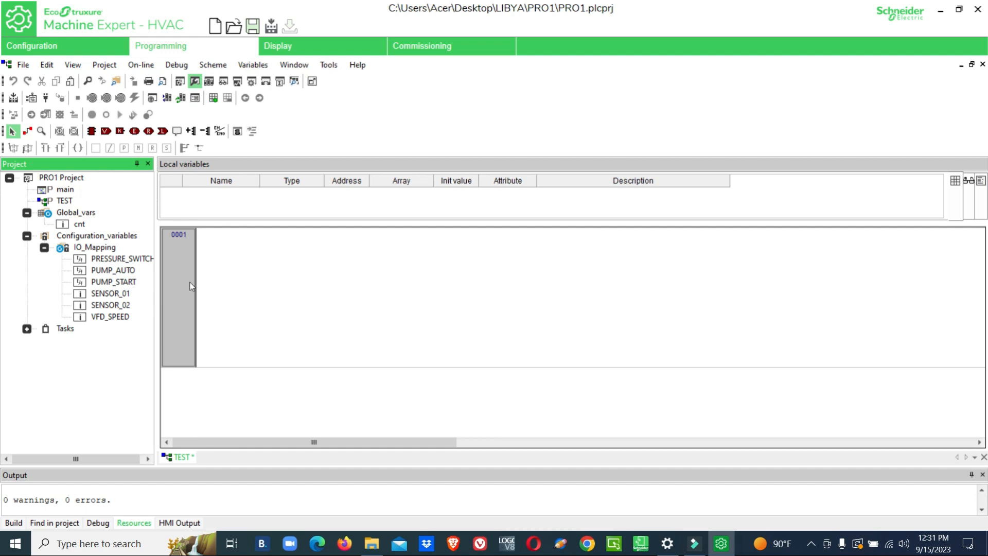
left_click(270, 277)
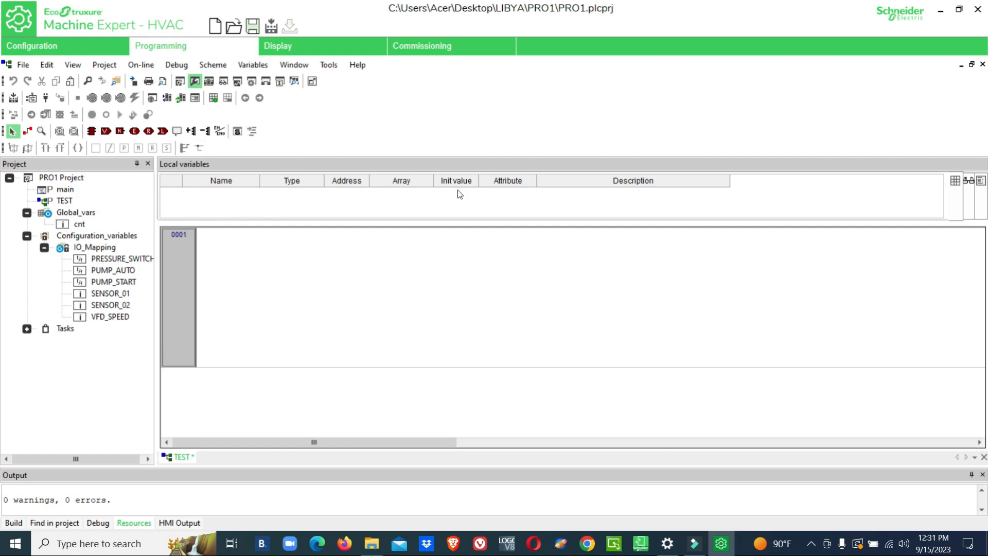
left_click_drag(442, 442, 372, 374)
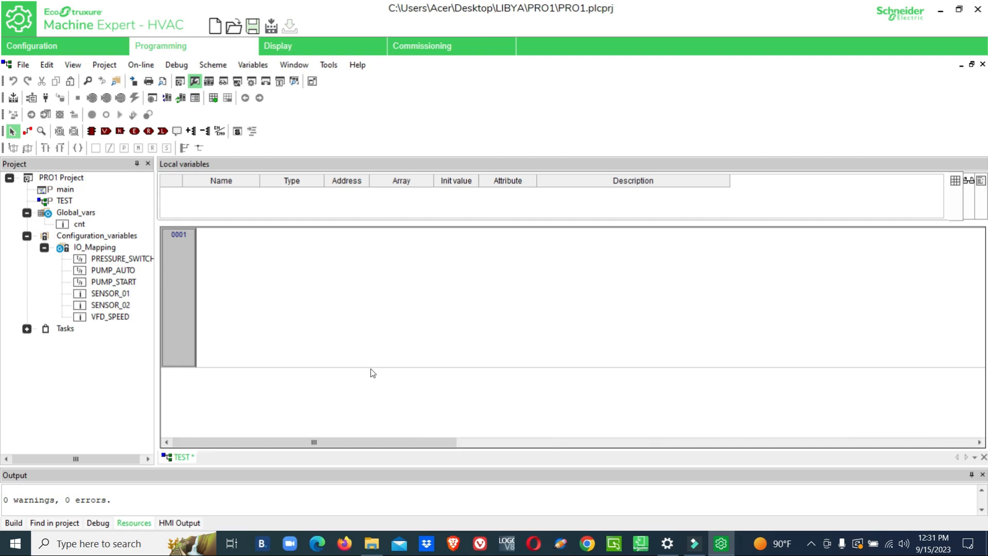
left_click(981, 181)
left_click(969, 183)
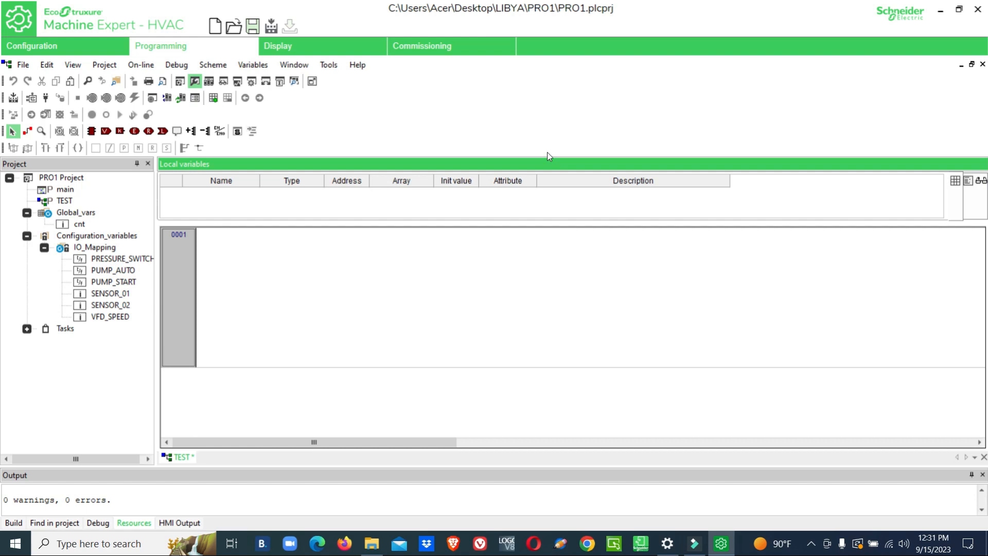
left_click(328, 65)
mouse_move(338, 79)
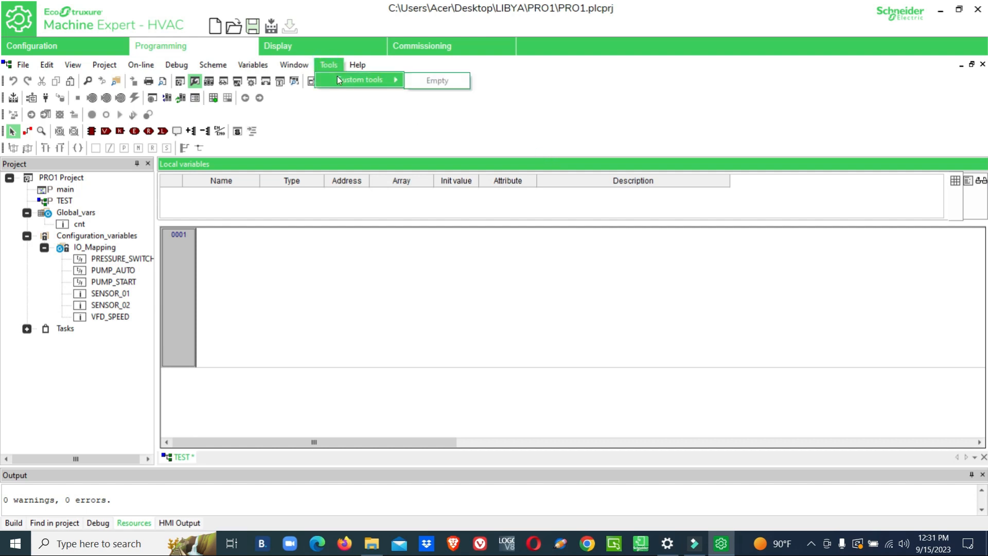
left_click(297, 110)
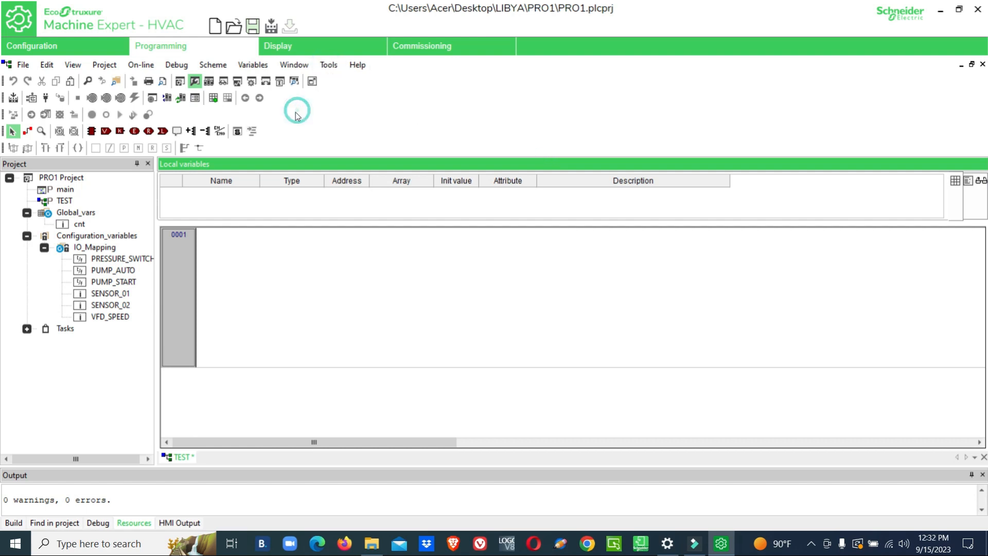
Step: Look through the operators and function blocks available for insertion and the list of available toolbars
left_click(92, 132)
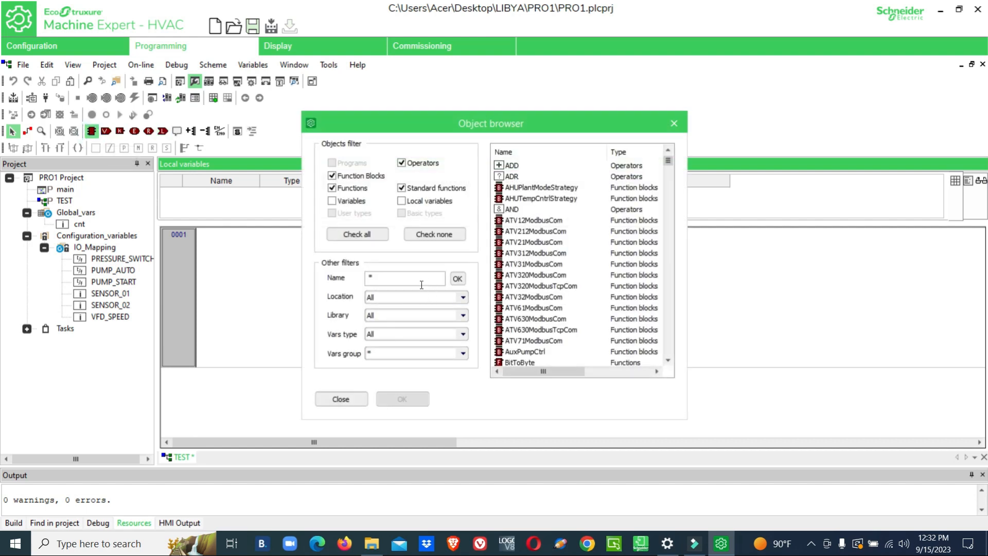
scroll(538, 237, "down", 10)
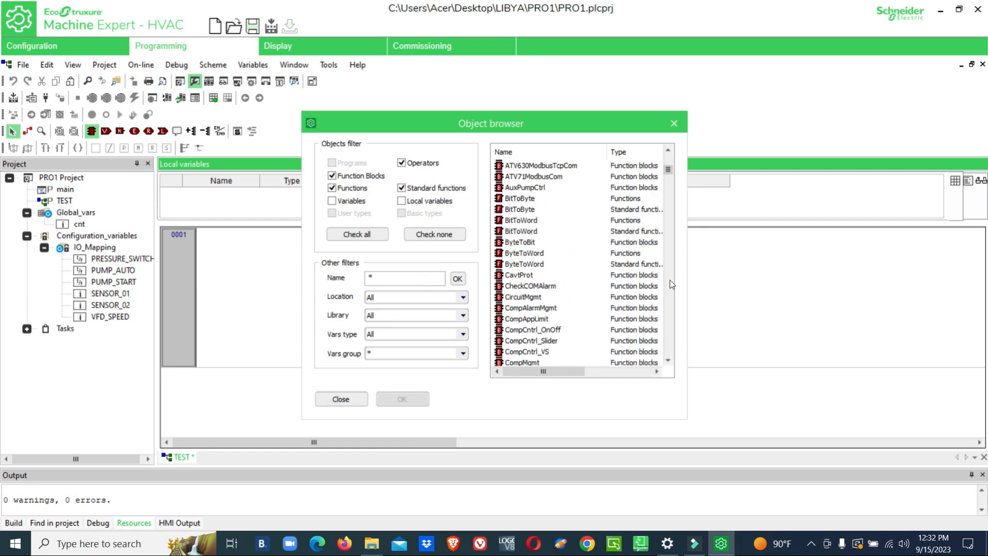
scroll(664, 175, "down", 6)
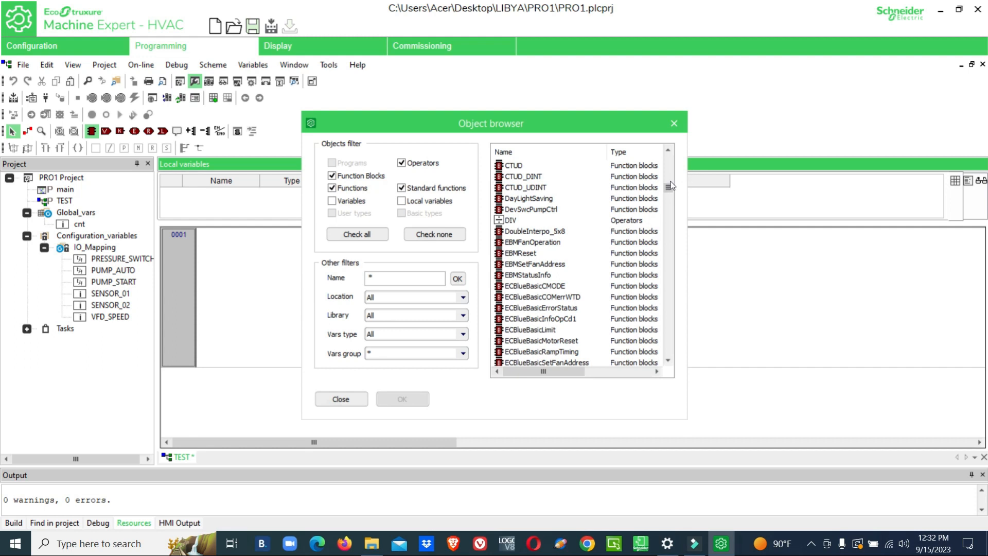
scroll(669, 188, "up", 15)
left_click(673, 123)
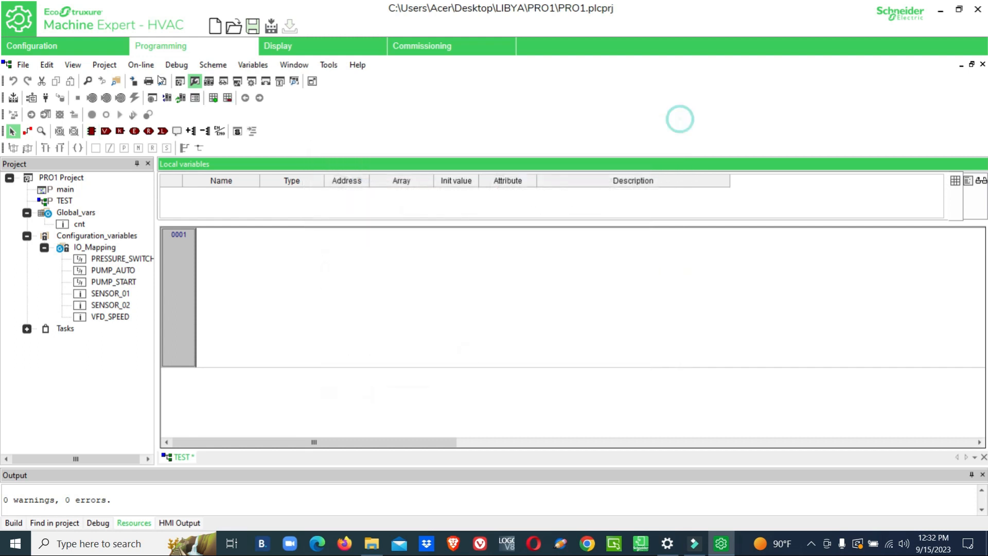
left_click(72, 64)
mouse_move(86, 80)
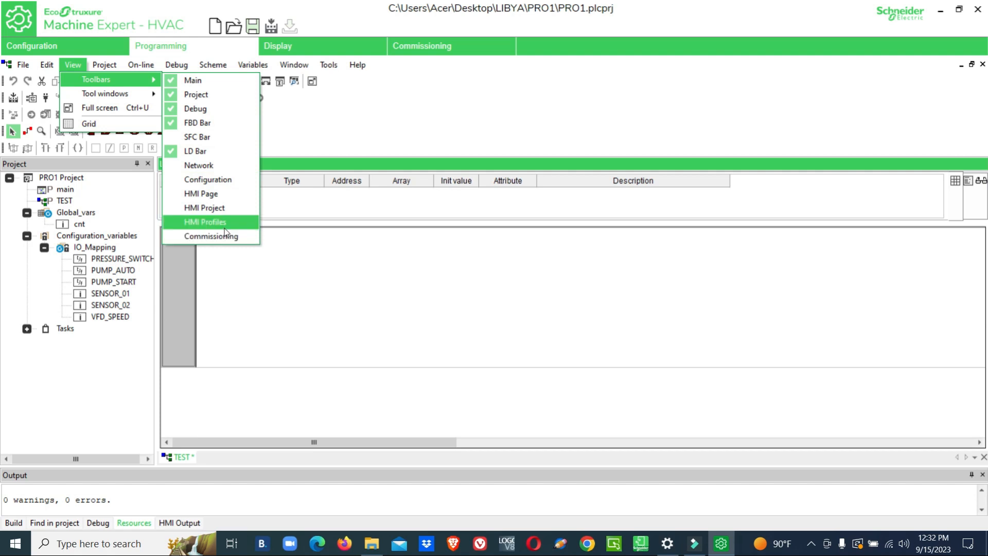
left_click(350, 126)
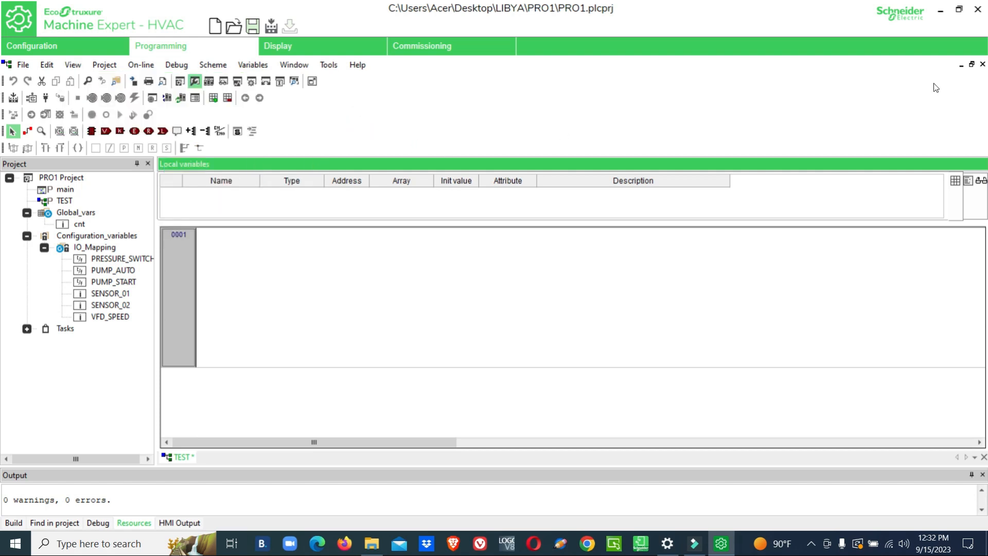
Step: Switch the local variables to the textual view and place an AND operator block in network 0001 of TEST
left_click(968, 181)
left_click_drag(438, 441, 314, 340)
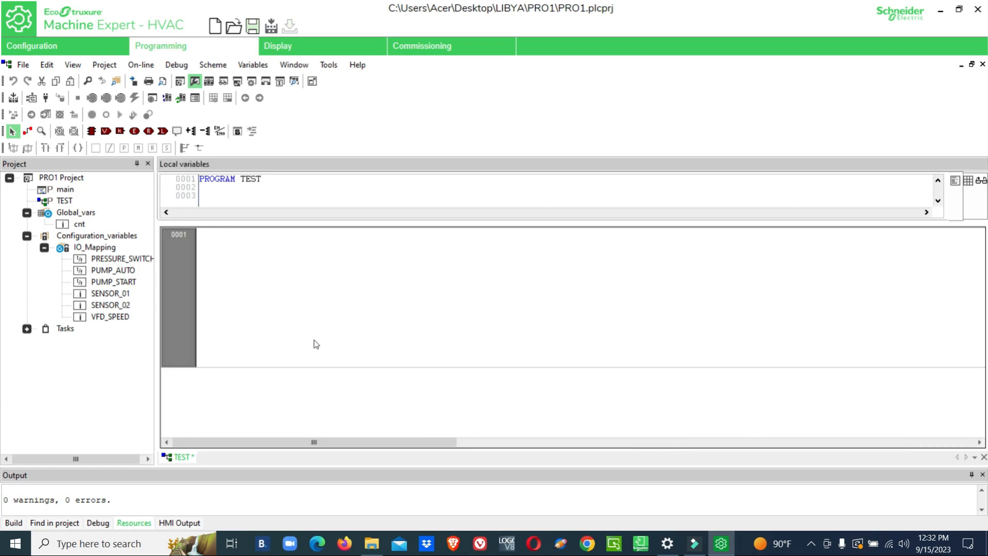
left_click(92, 132)
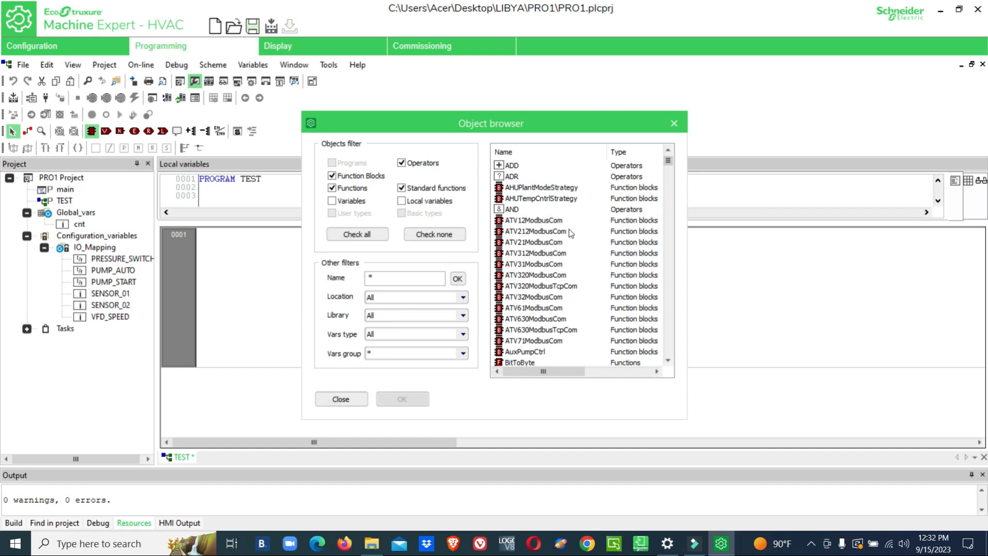
scroll(582, 230, "down", 2)
scroll(583, 230, "down", 2)
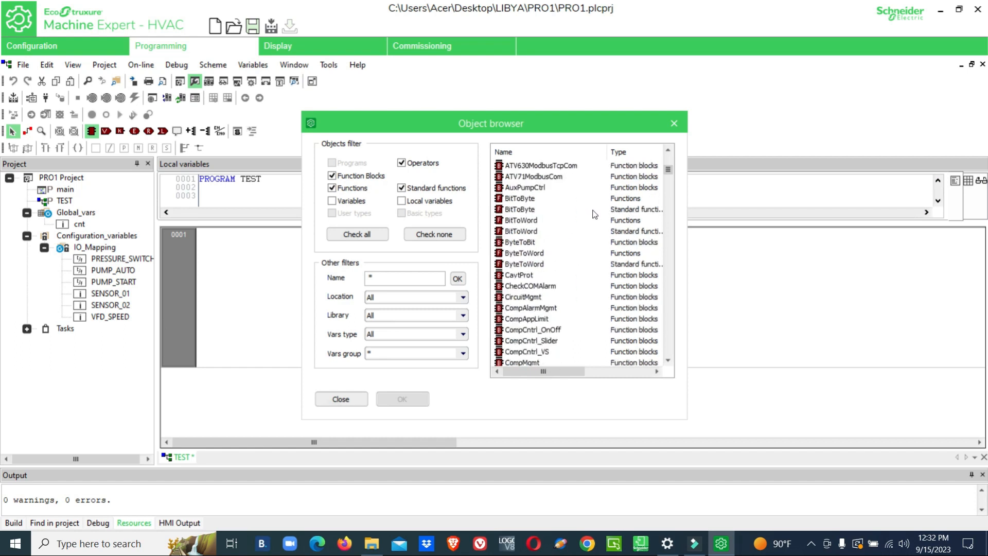
scroll(597, 211, "up", 4)
left_click(502, 210)
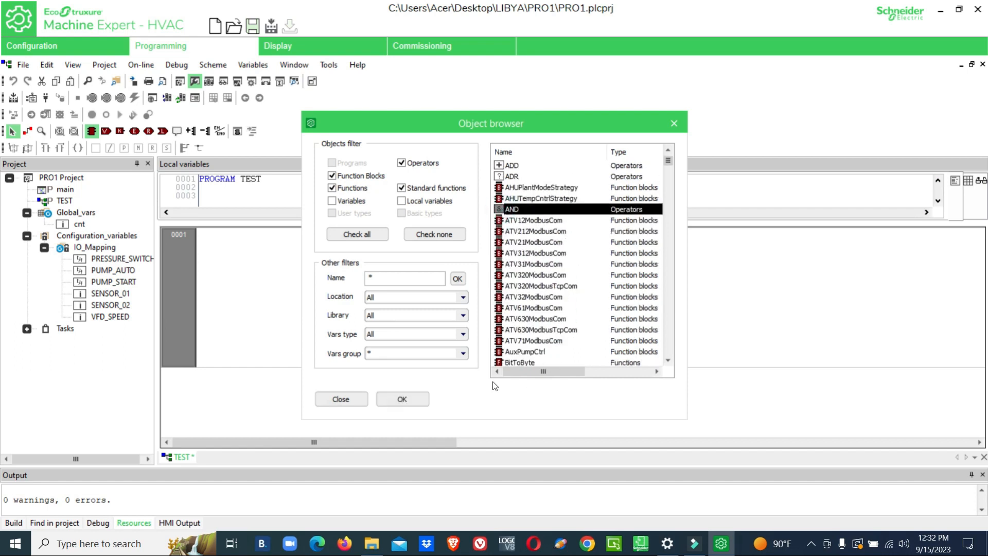
left_click(407, 398)
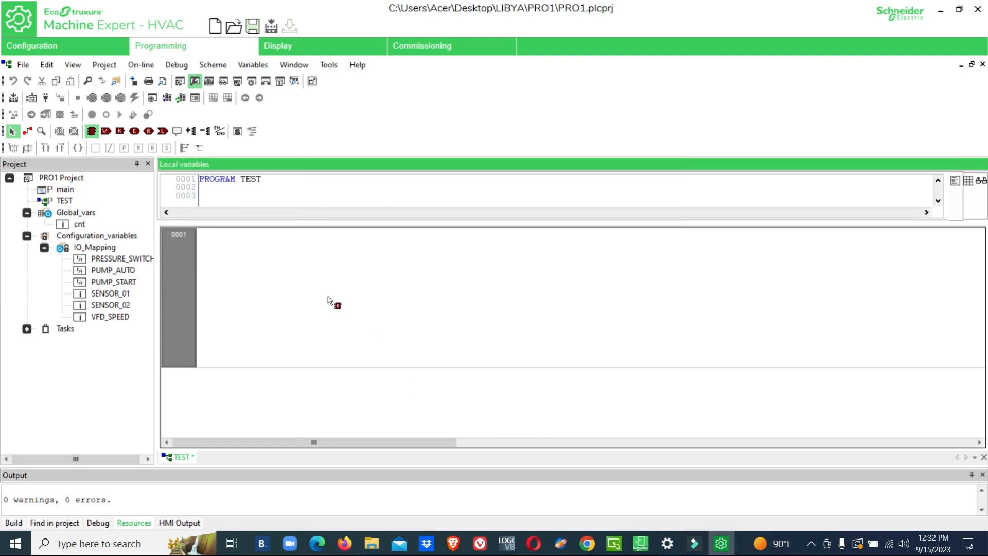
left_click(323, 270)
left_click_drag(323, 270, 439, 293)
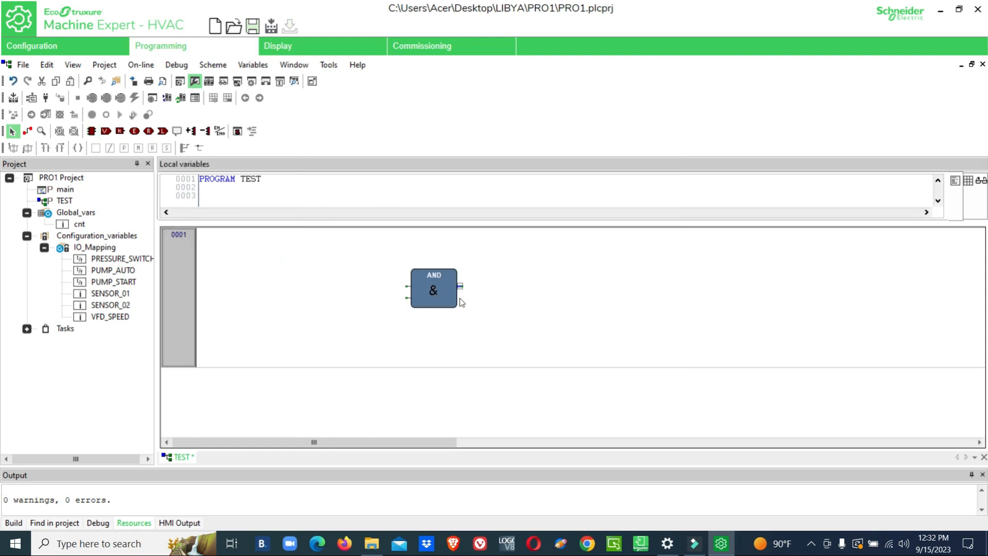
left_click(492, 336)
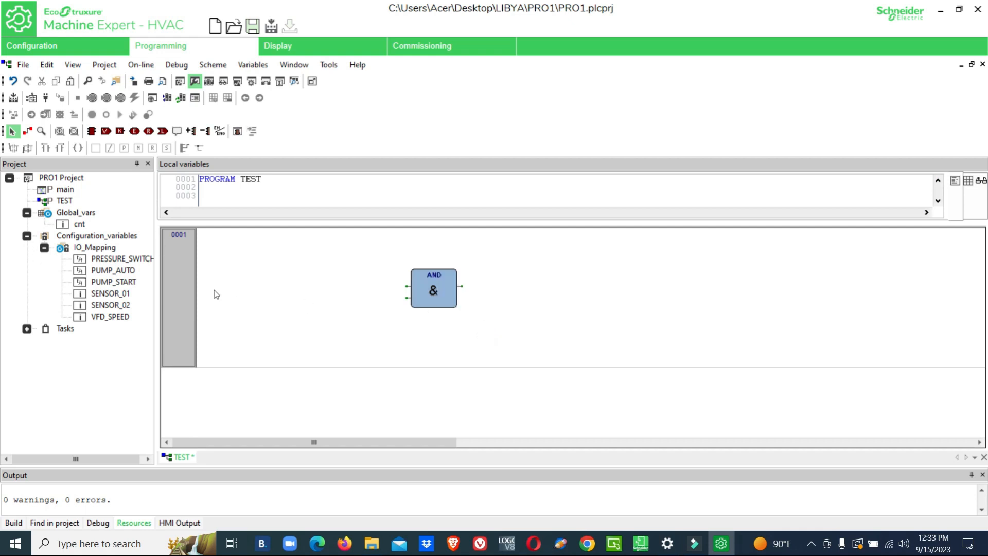
Step: Place PUMP_AUTO and PRESSURE_SWITCH as input variables ahead of the AND block in network 0001
left_click_drag(117, 272, 373, 292)
left_click(428, 310)
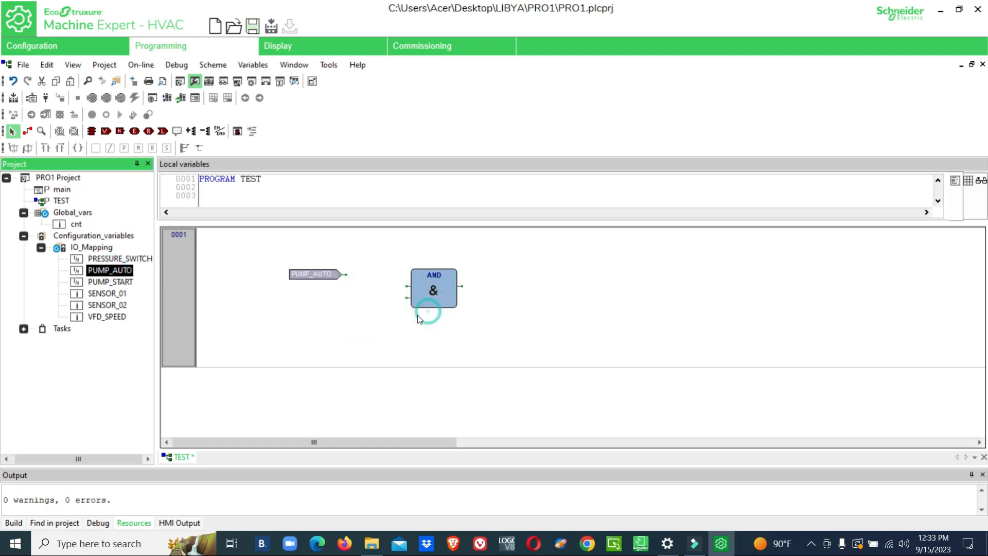
left_click_drag(126, 259, 367, 328)
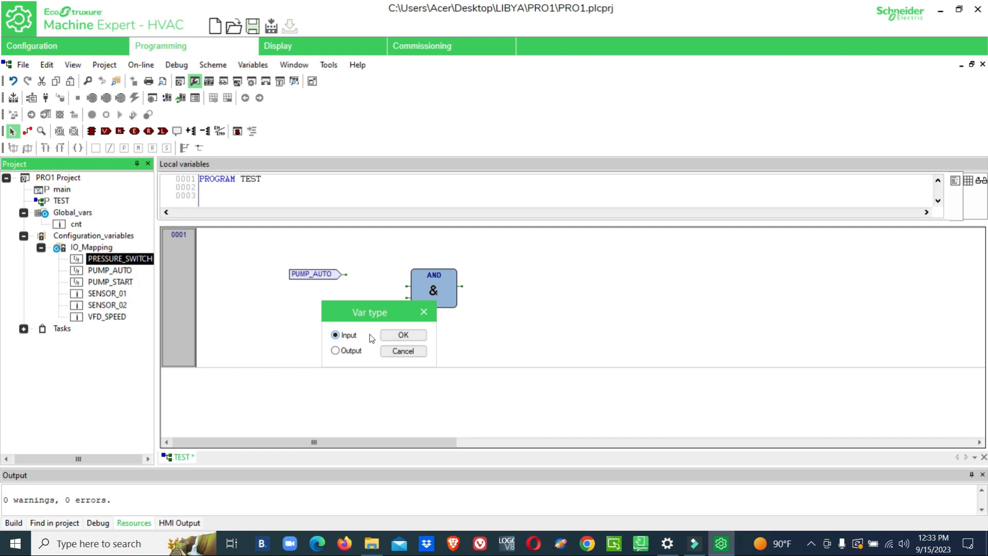
left_click(403, 336)
Step: Connect PUMP_AUTO to the AND block's upper input and PRESSURE_SWITCH to its lower input
left_click(27, 131)
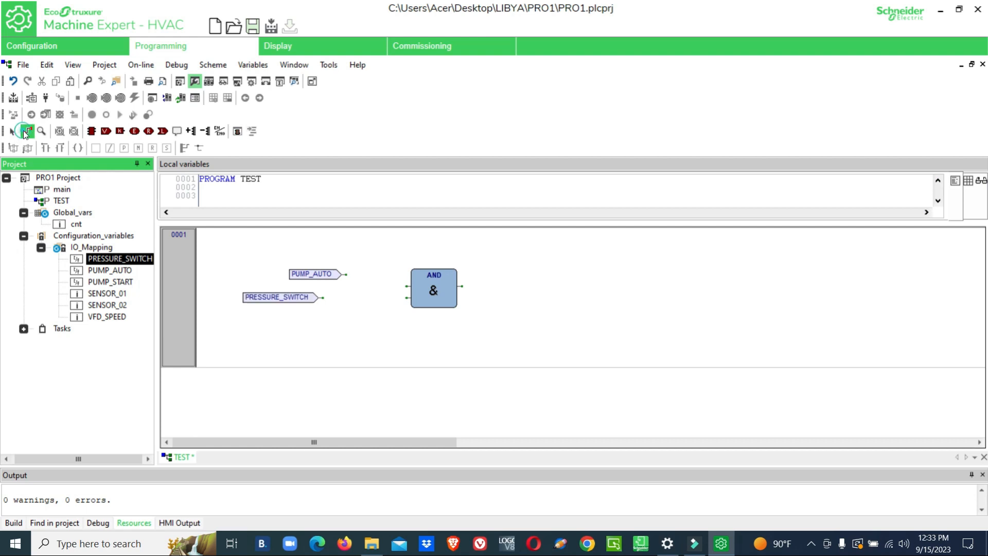
left_click(405, 284)
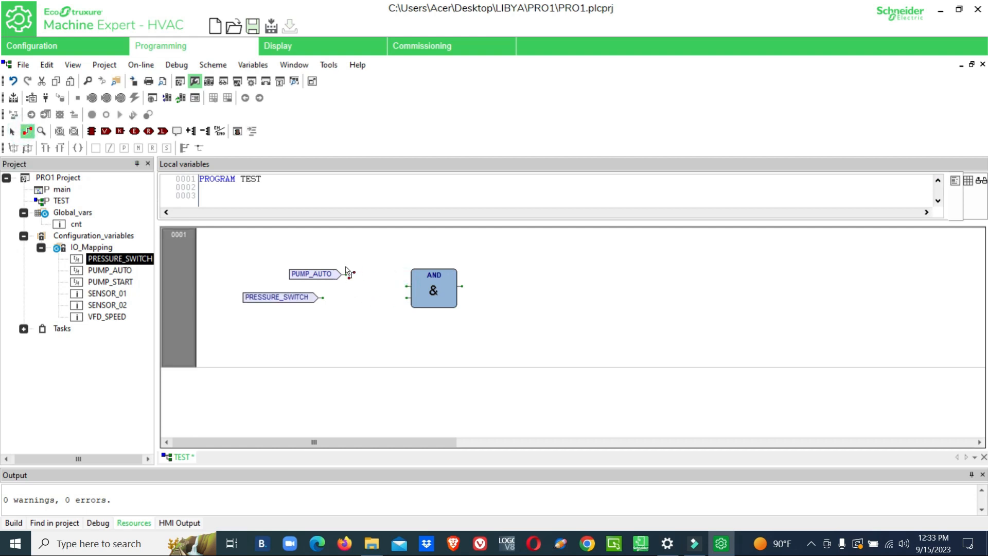
left_click(346, 272)
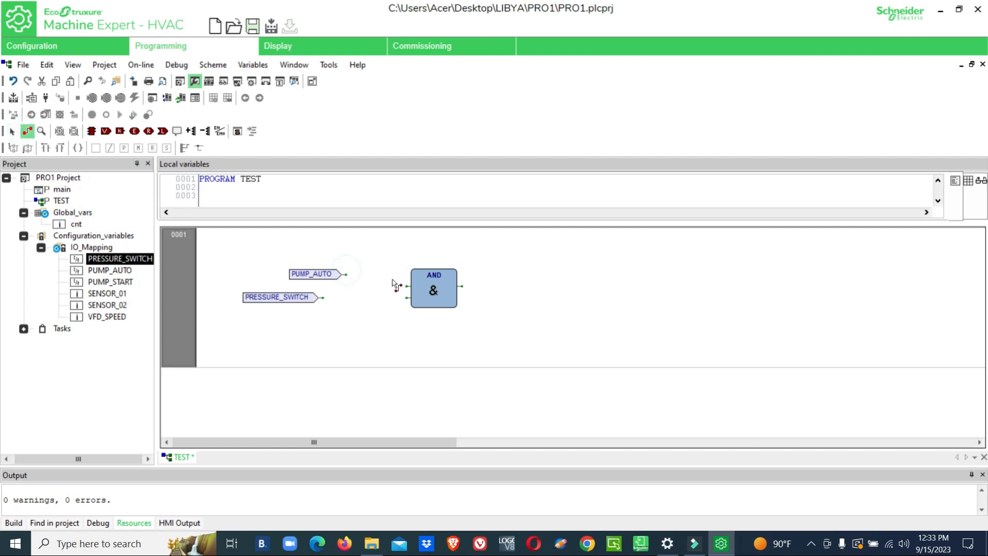
left_click(346, 273)
left_click_drag(403, 307, 347, 274)
right_click(372, 252)
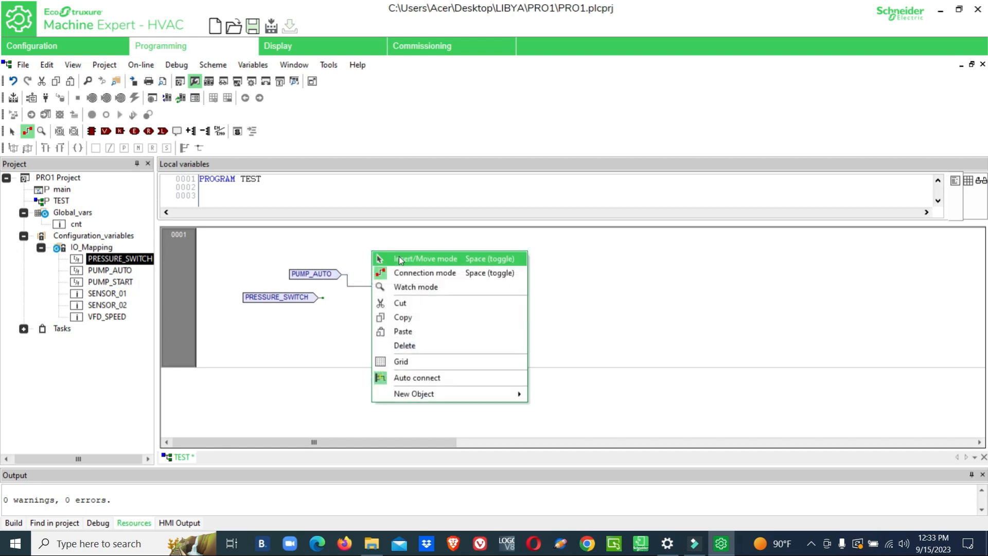
left_click(503, 272)
left_click_drag(406, 297, 323, 298)
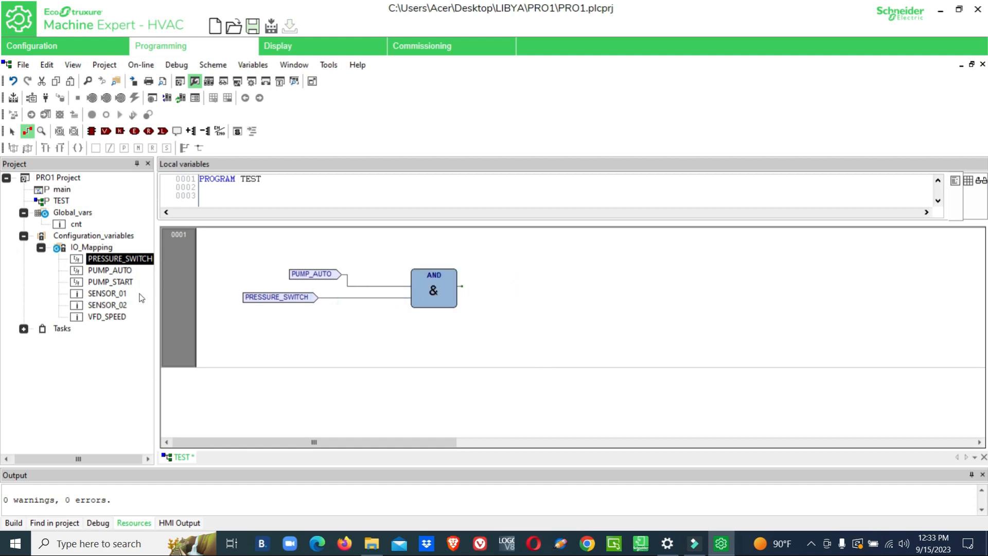
Step: Place PUMP_START as an output variable in network 0001 and connect it to the AND block's output
left_click(109, 282)
left_click(542, 288)
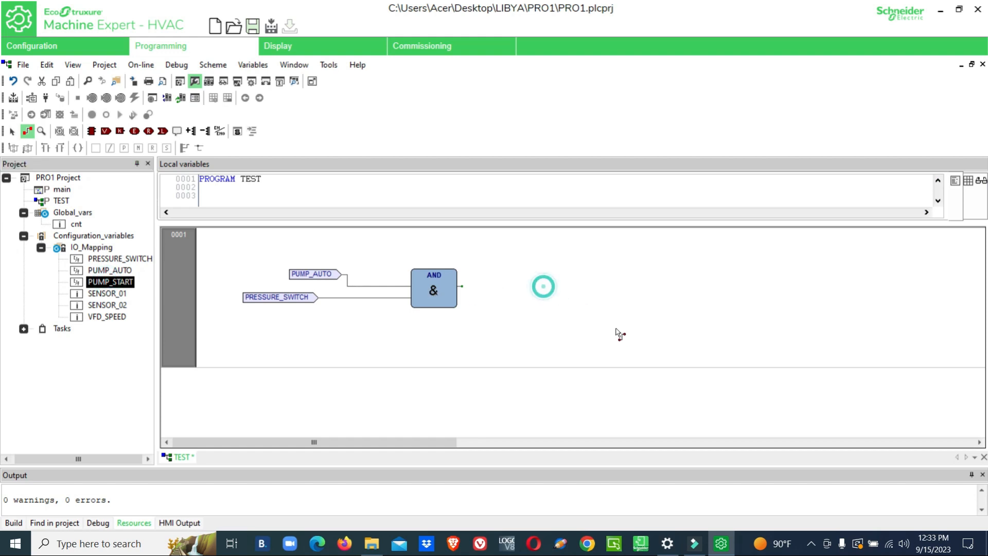
left_click_drag(119, 284, 556, 293)
left_click(623, 331)
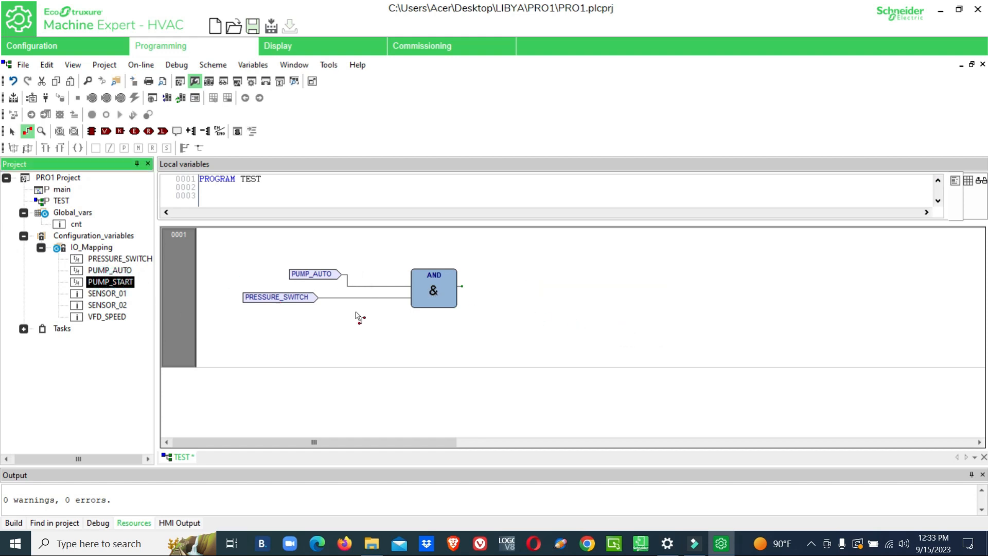
left_click_drag(115, 283, 580, 289)
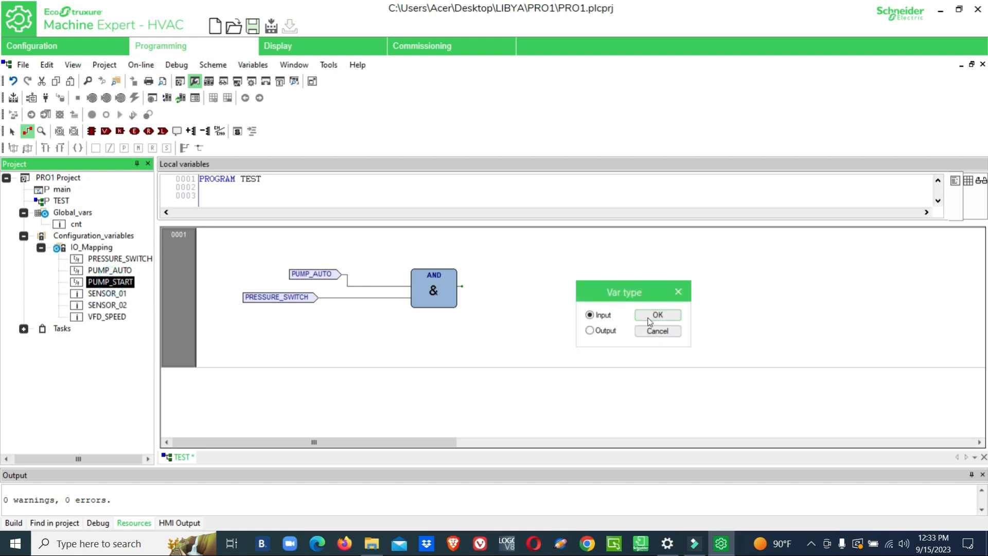
left_click(601, 330)
left_click(658, 315)
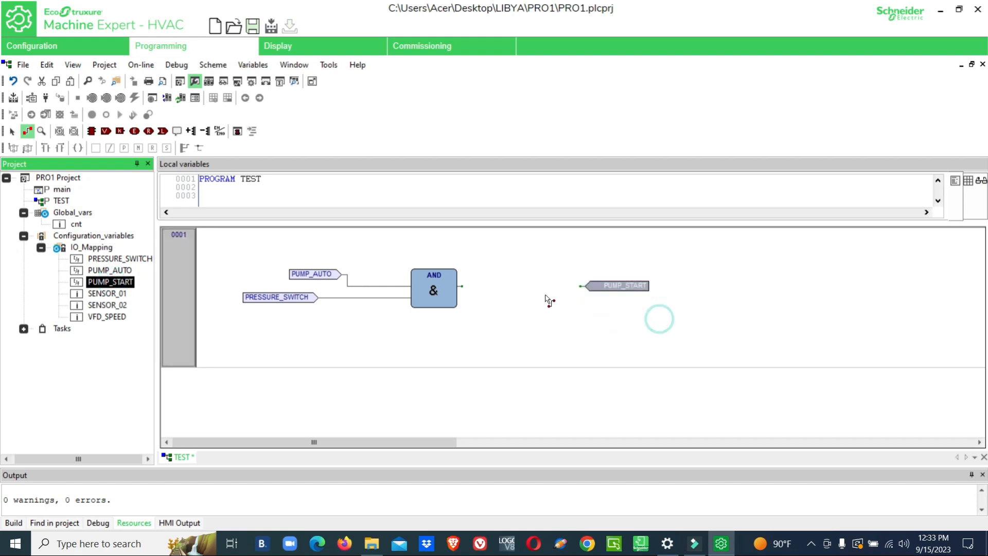
left_click(580, 286)
left_click_drag(464, 286, 580, 286)
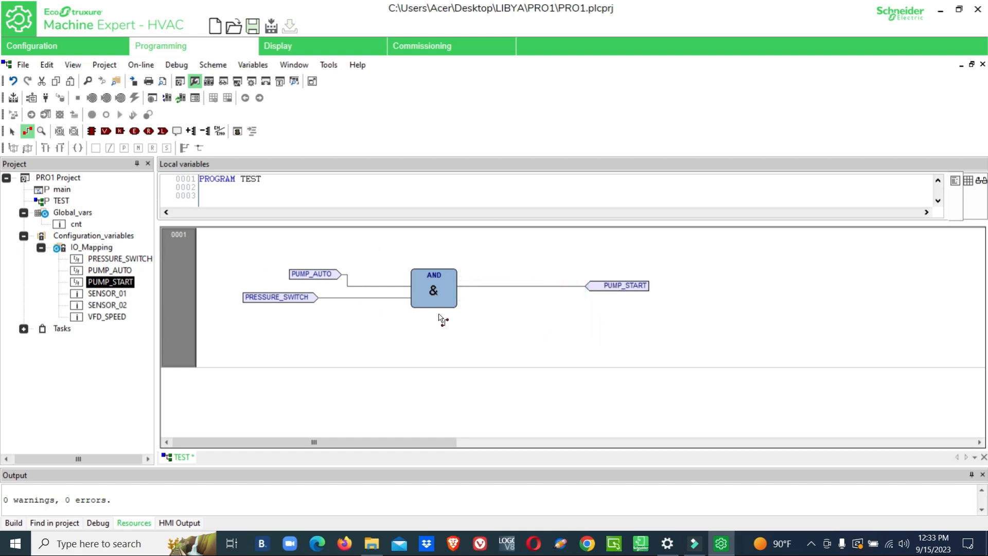
Step: Build the whole project and compile the PLC program
left_click(268, 31)
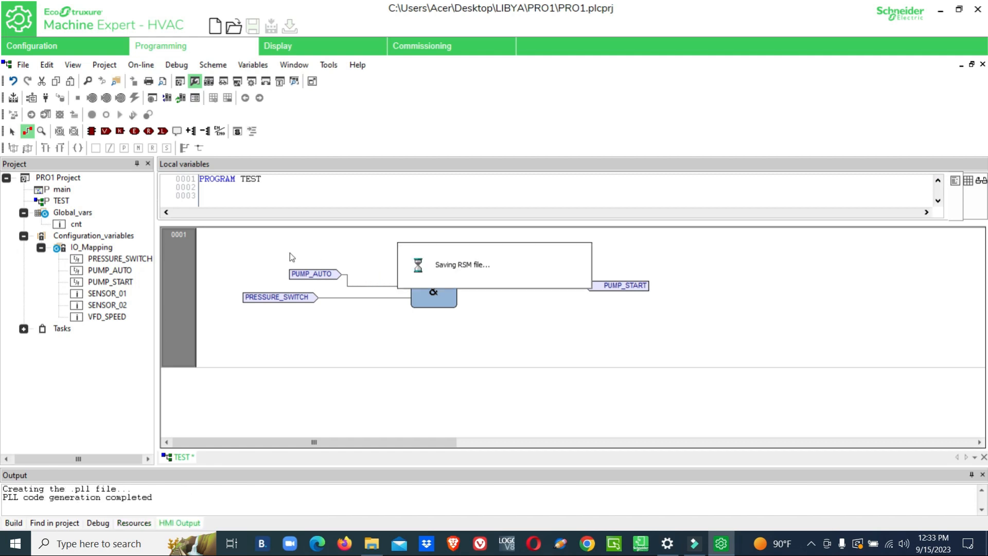
left_click(13, 98)
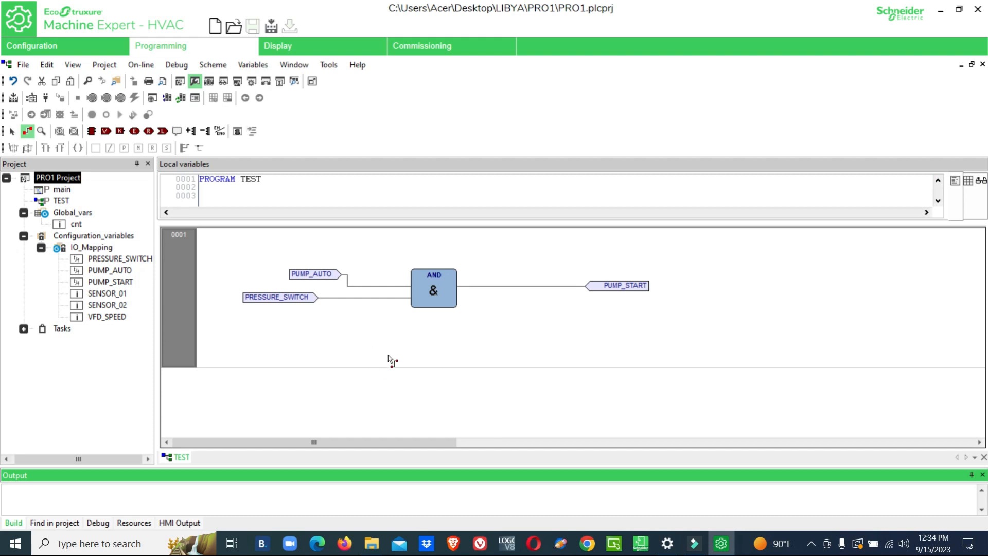
Step: Add a new empty network at the bottom of the TEST program
right_click(184, 331)
mouse_move(245, 339)
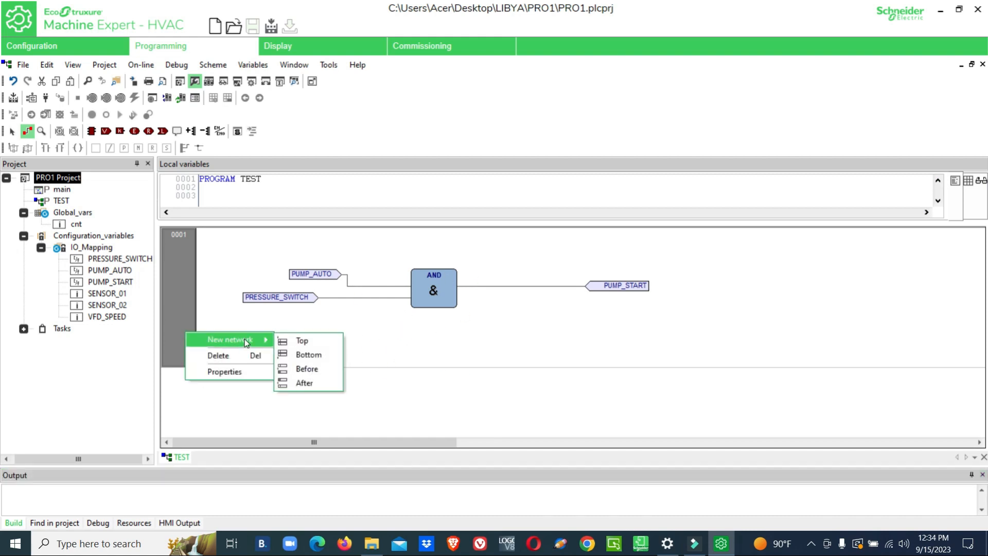
left_click(306, 355)
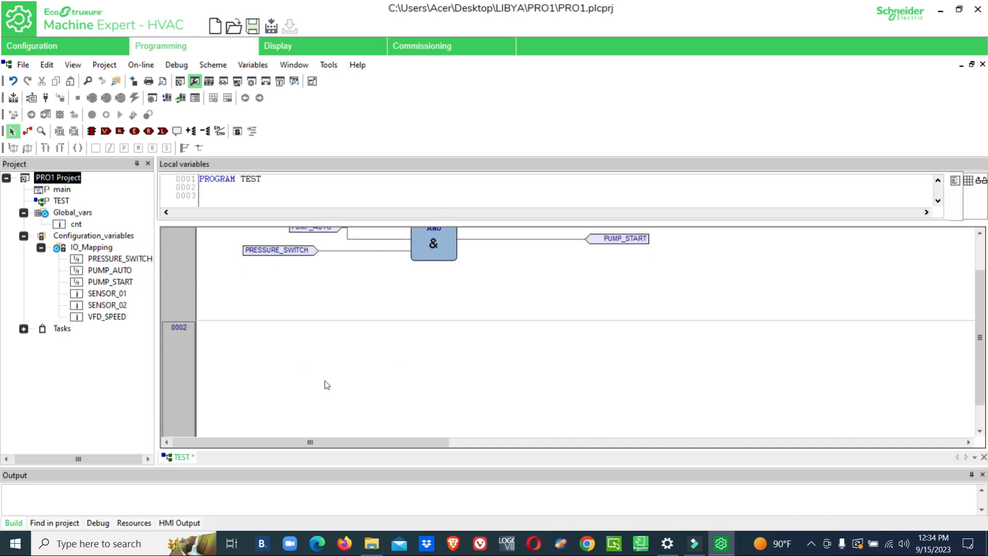
scroll(497, 385, "down", 1)
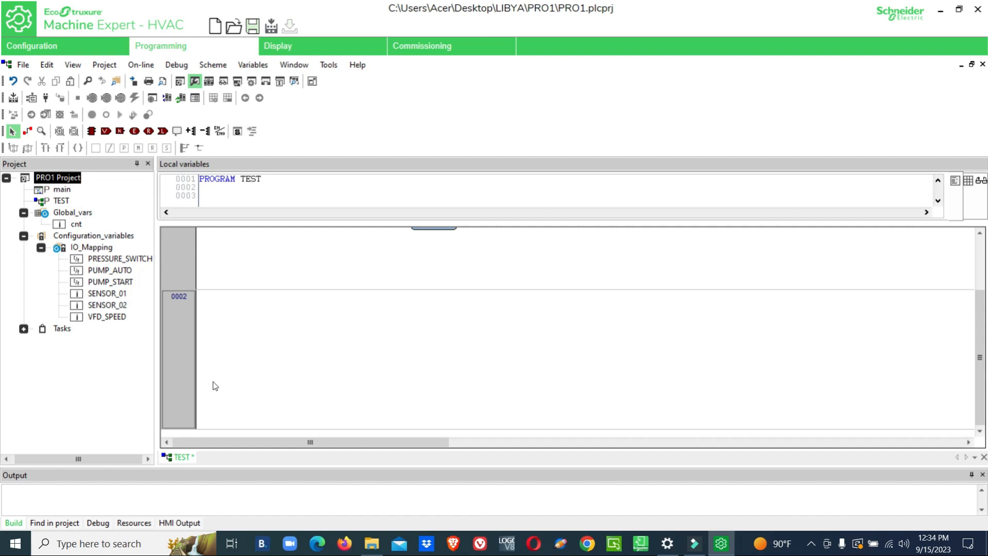
scroll(442, 365, "up", 3)
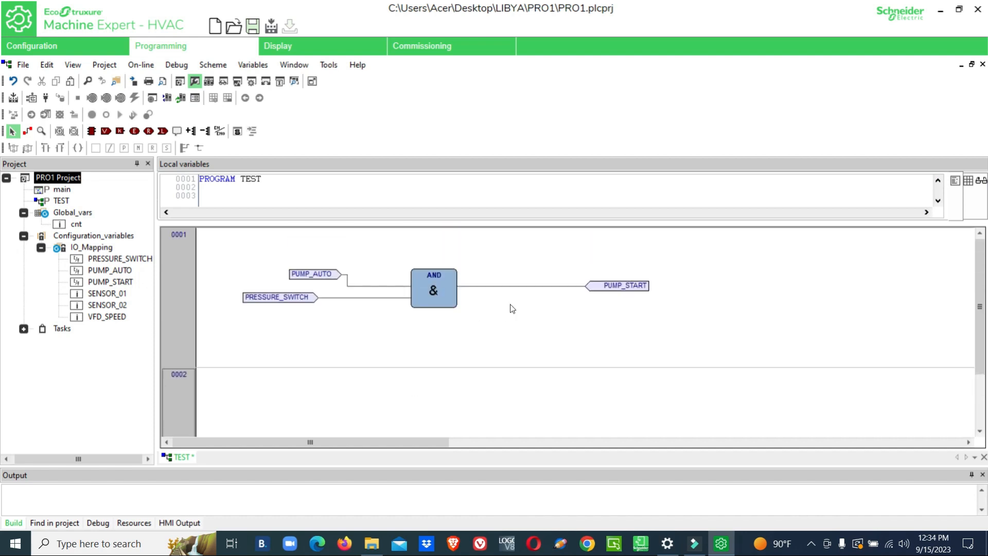